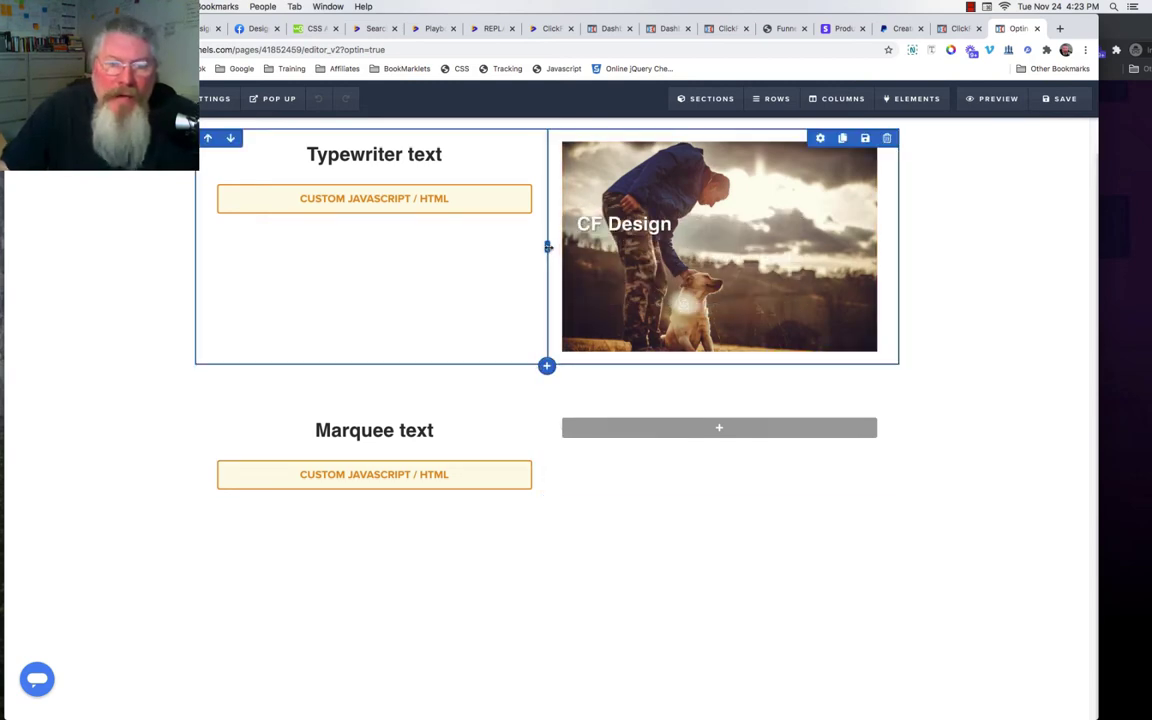
Open the preview of the Text Animations page from the page editor.
left_click_drag(491, 254, 545, 244)
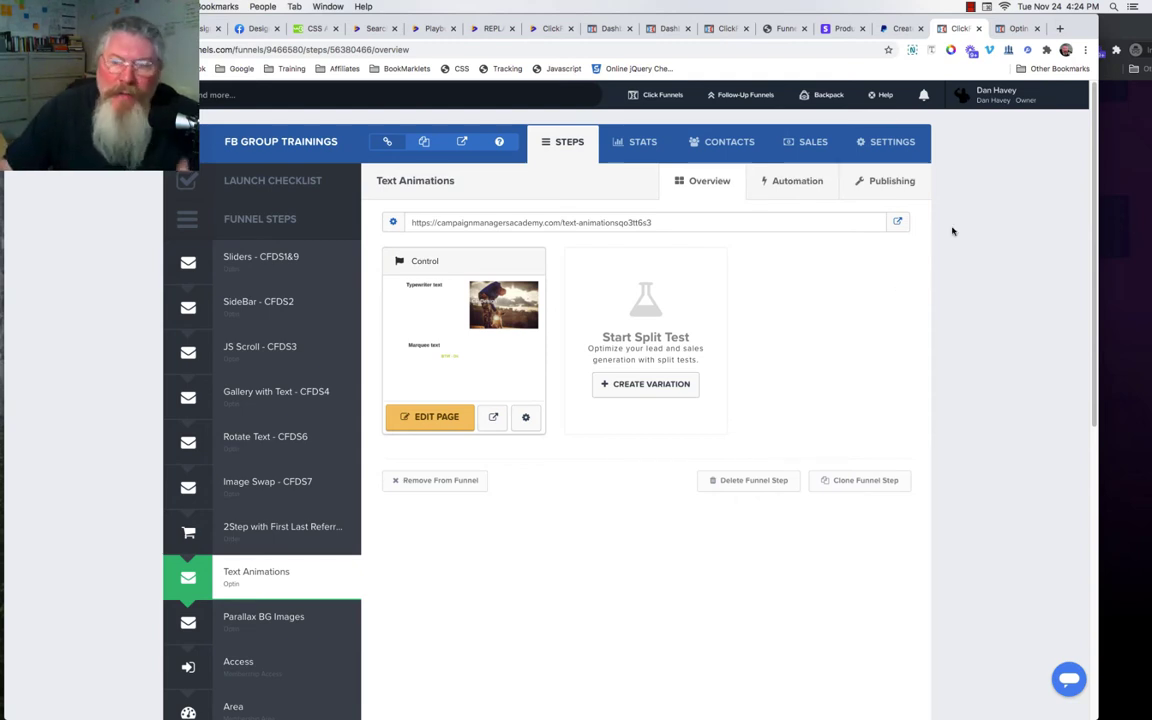
left_click(1017, 28)
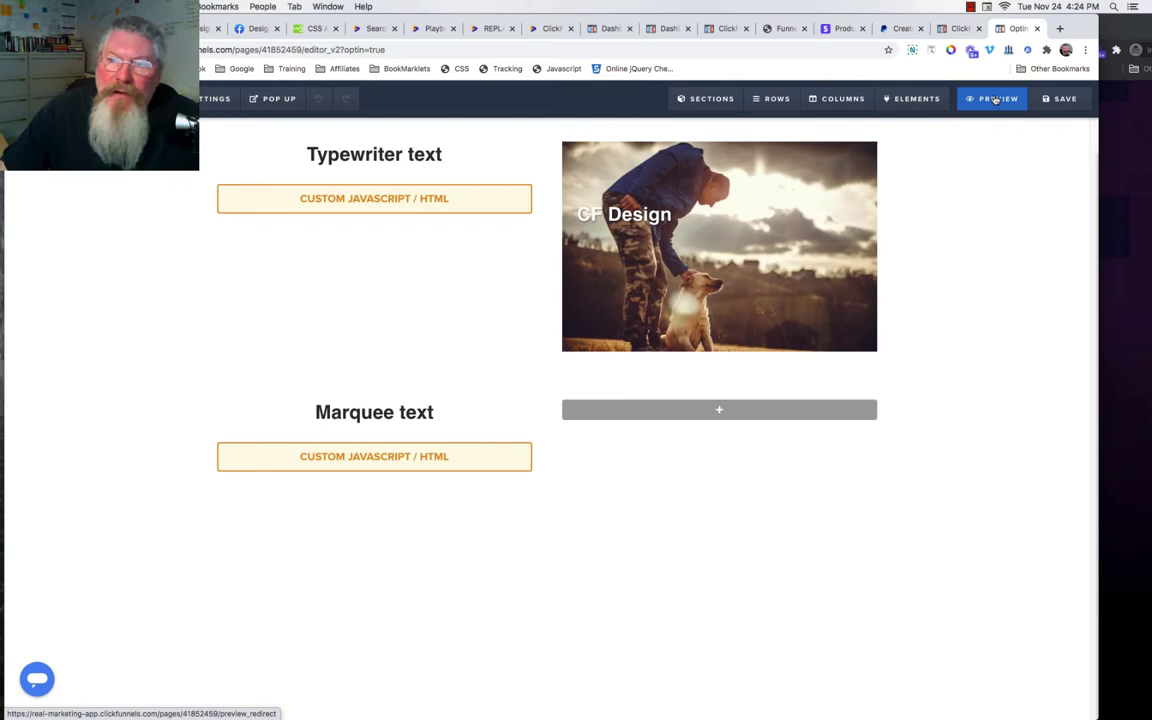
left_click(995, 100)
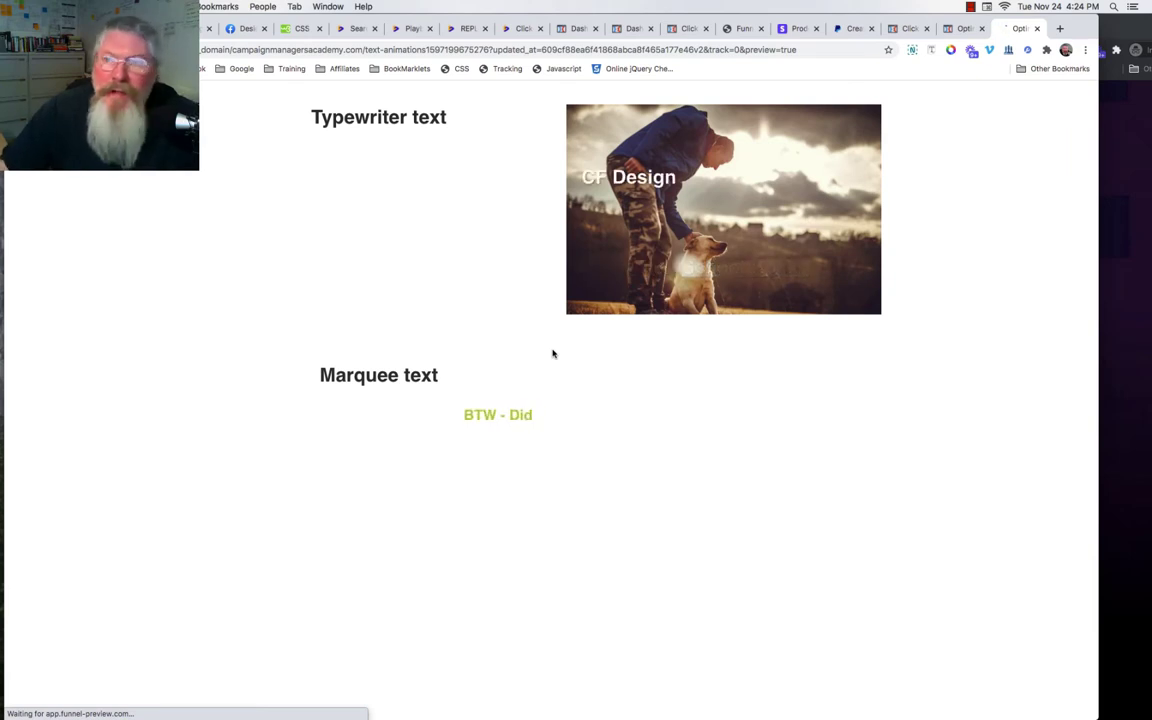
Open the Text Animations funnel step's live link in an incognito window and check the page's URL.
left_click(960, 28)
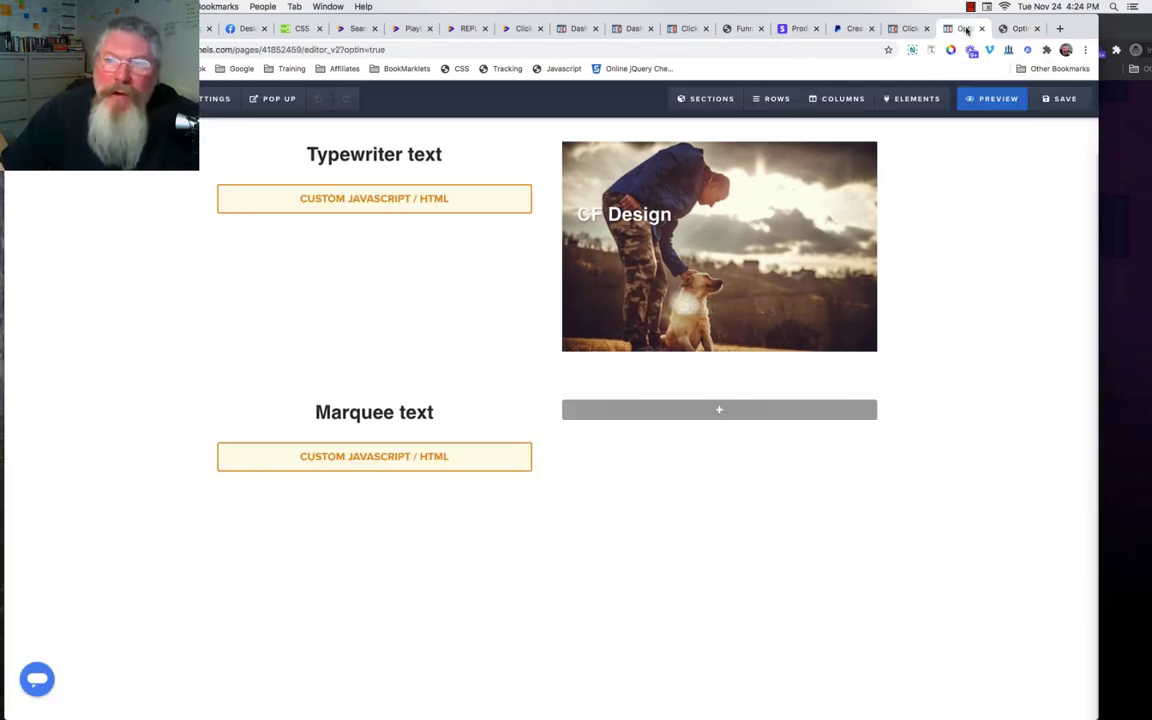
left_click(906, 28)
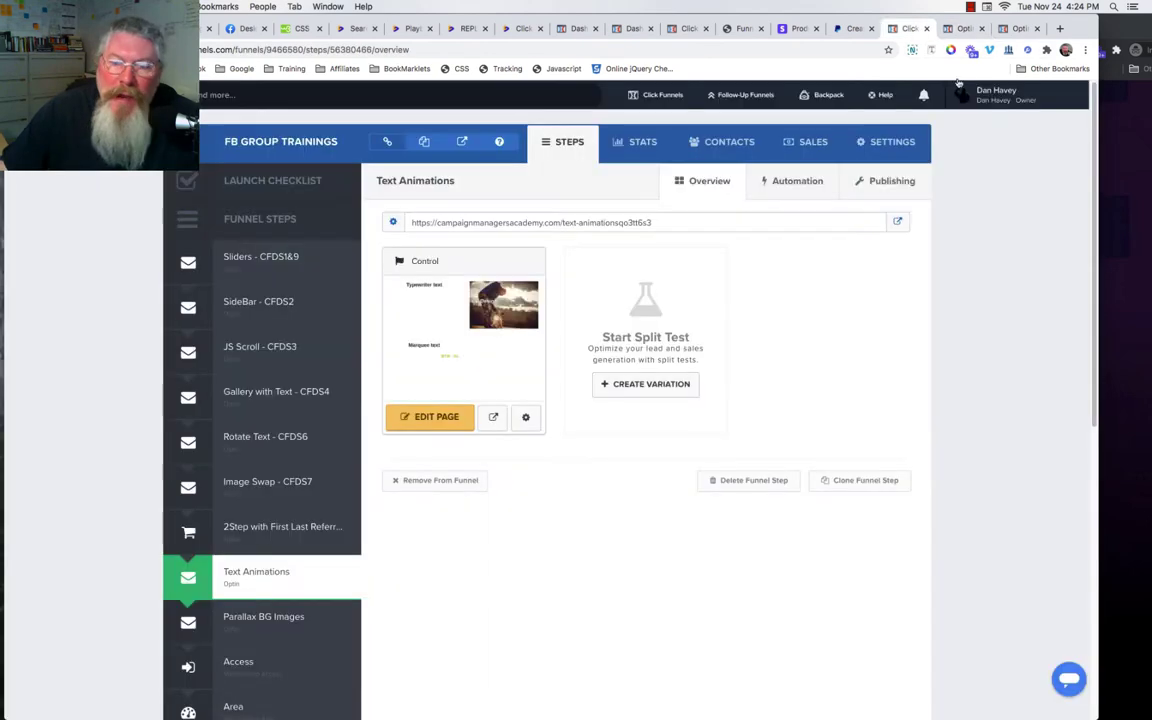
right_click(898, 222)
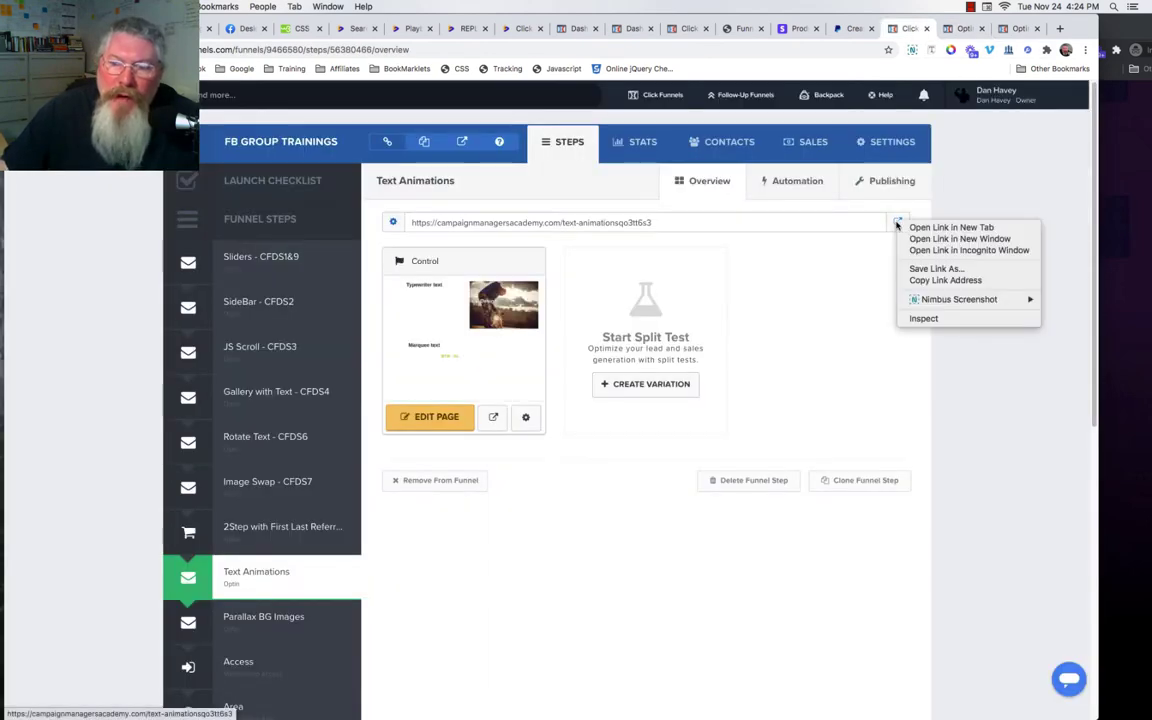
left_click(923, 250)
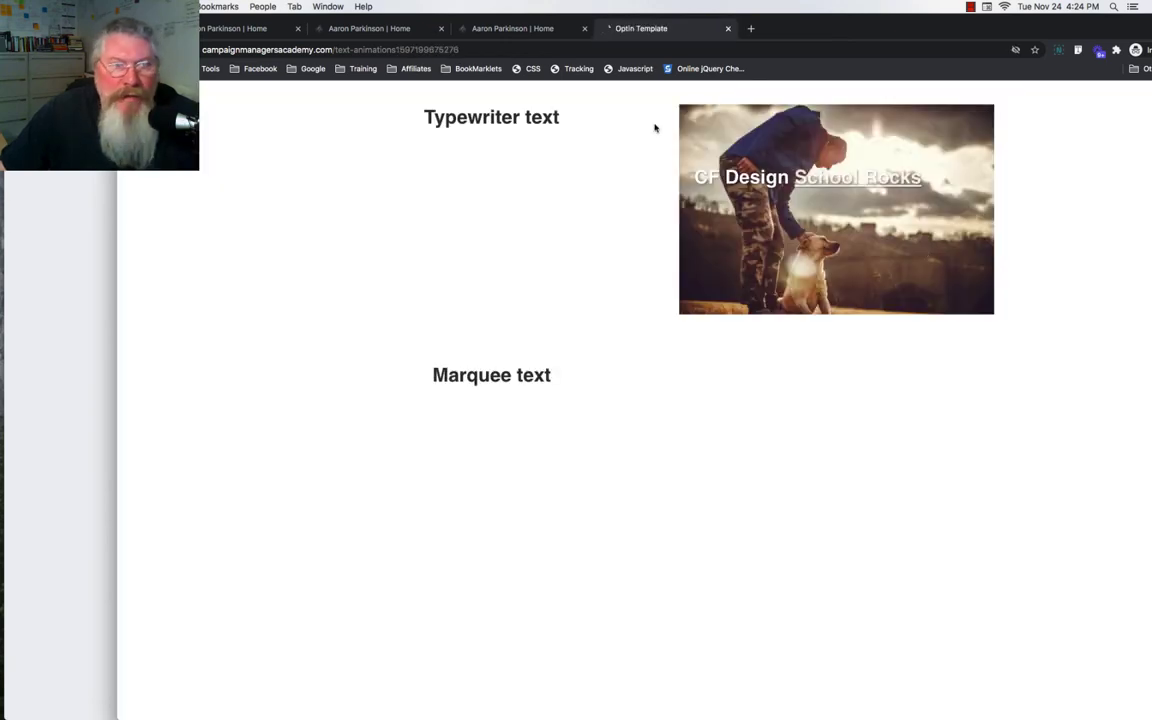
left_click_drag(217, 49, 457, 50)
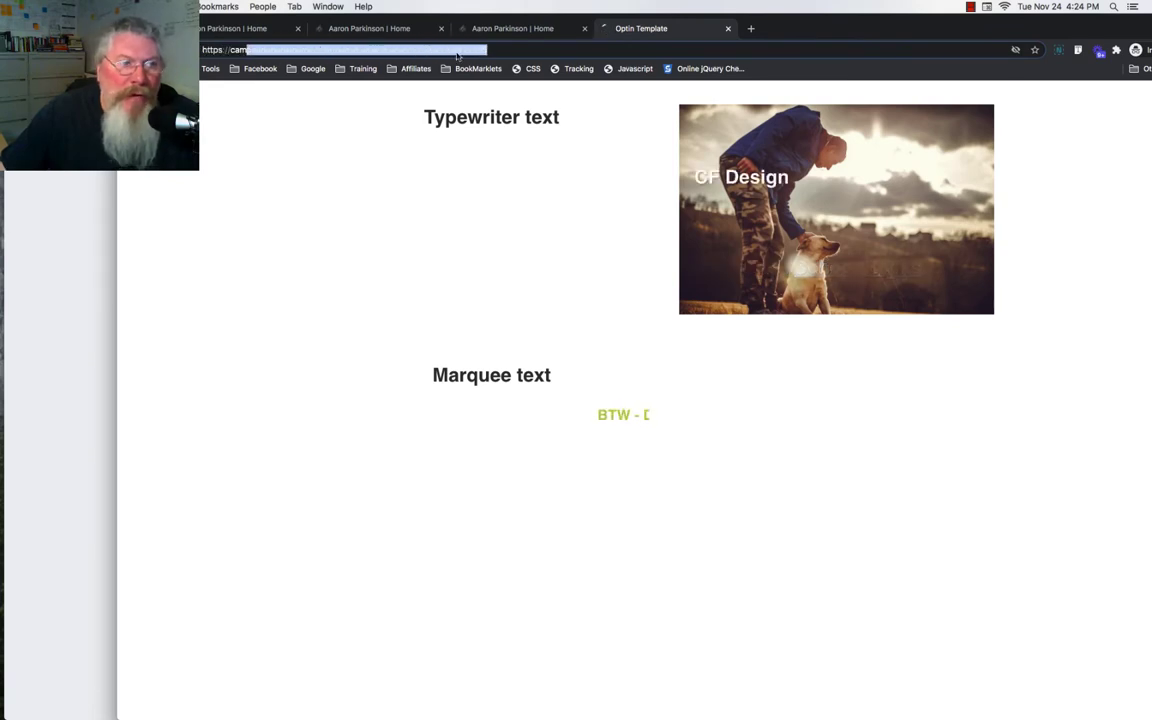
Compare the URL of the preview page with the URL of the live page in the incognito window.
left_click(51, 180)
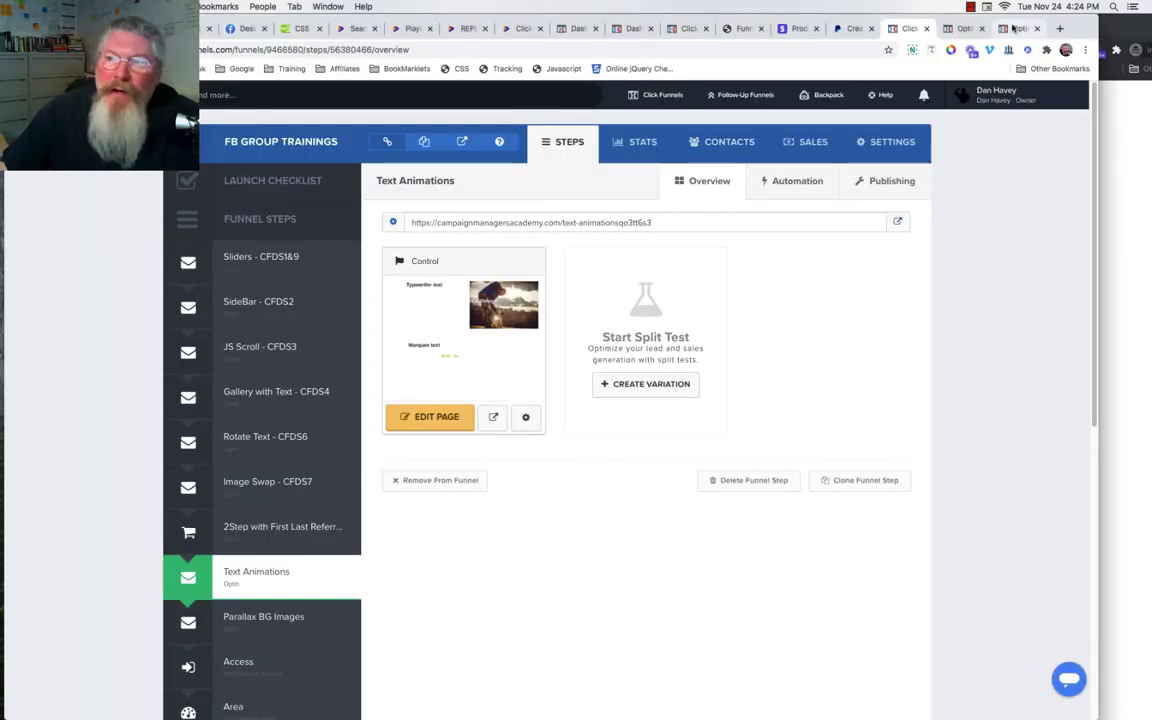
left_click(1015, 28)
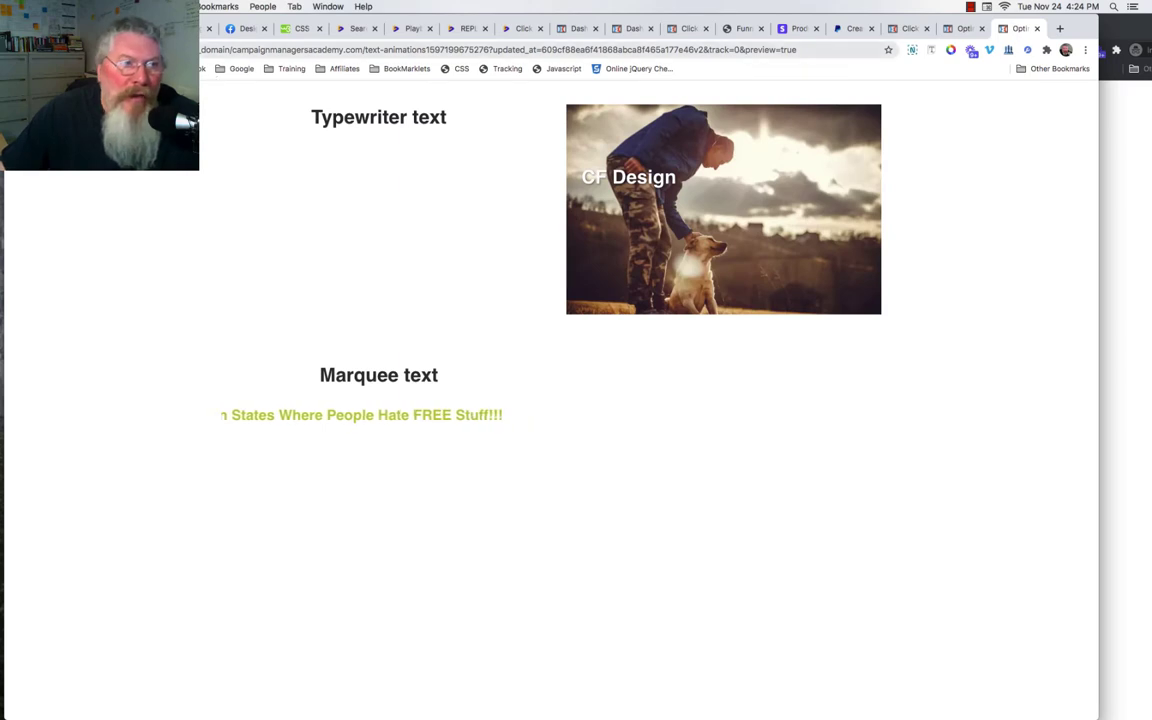
left_click_drag(205, 49, 150, 49)
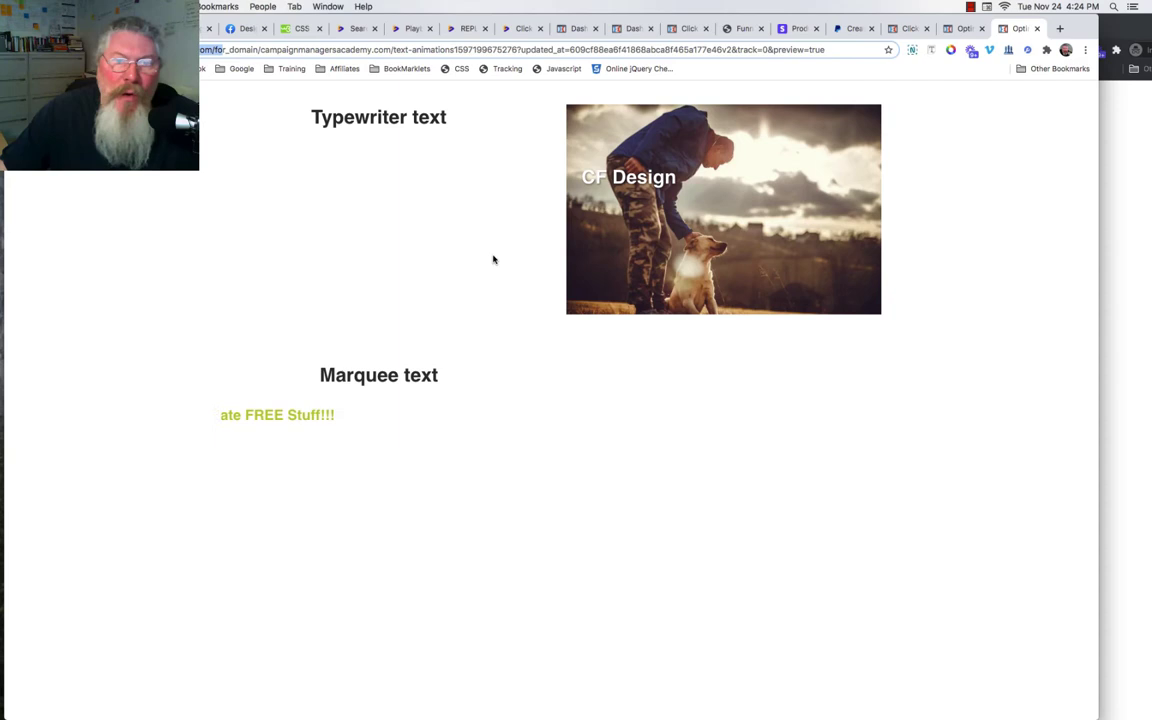
left_click(1108, 246)
mouse_move(977, 207)
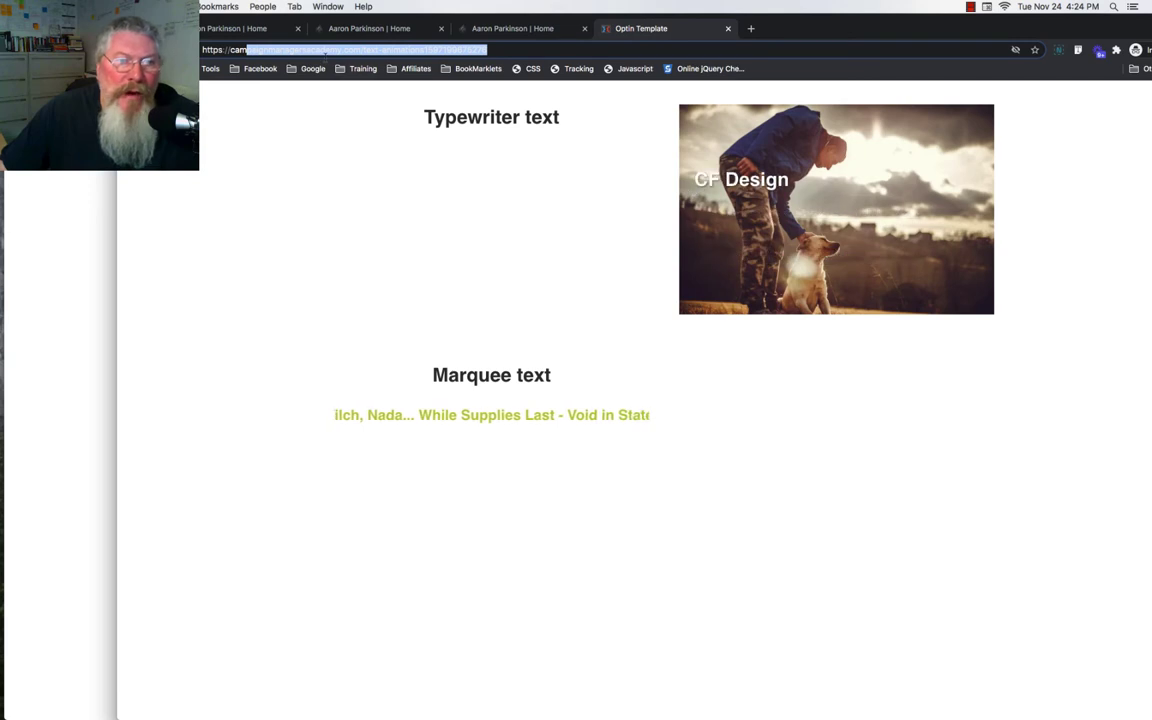
key("super+grave")
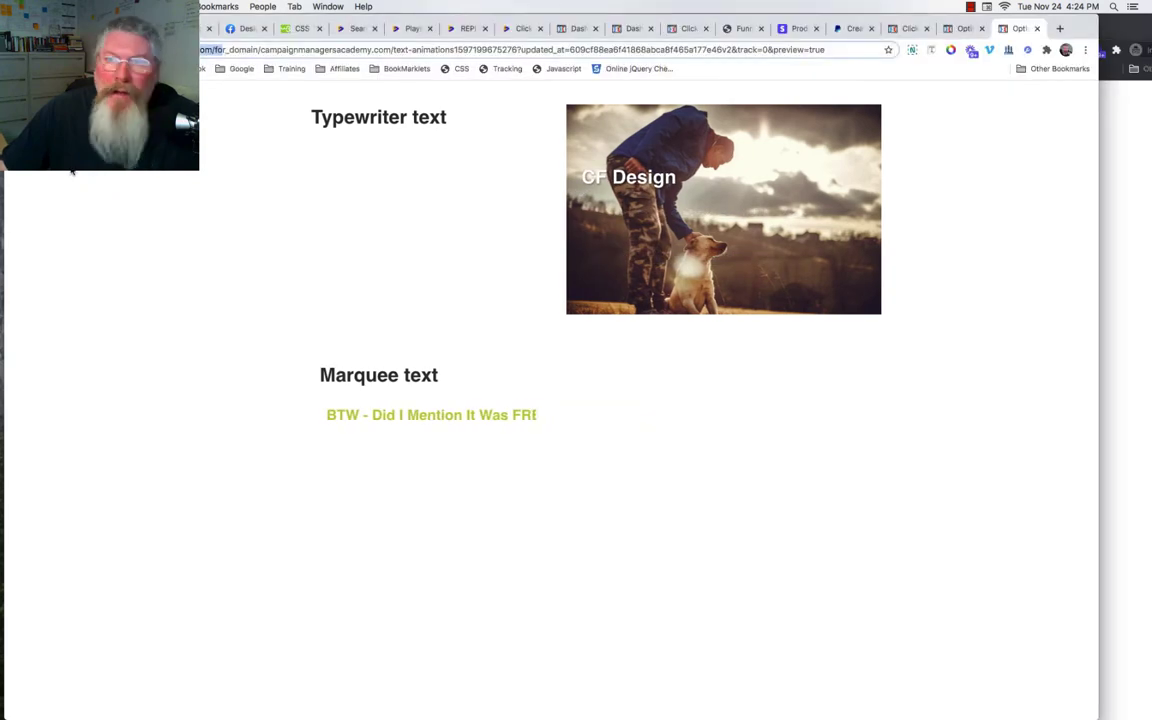
left_click(907, 29)
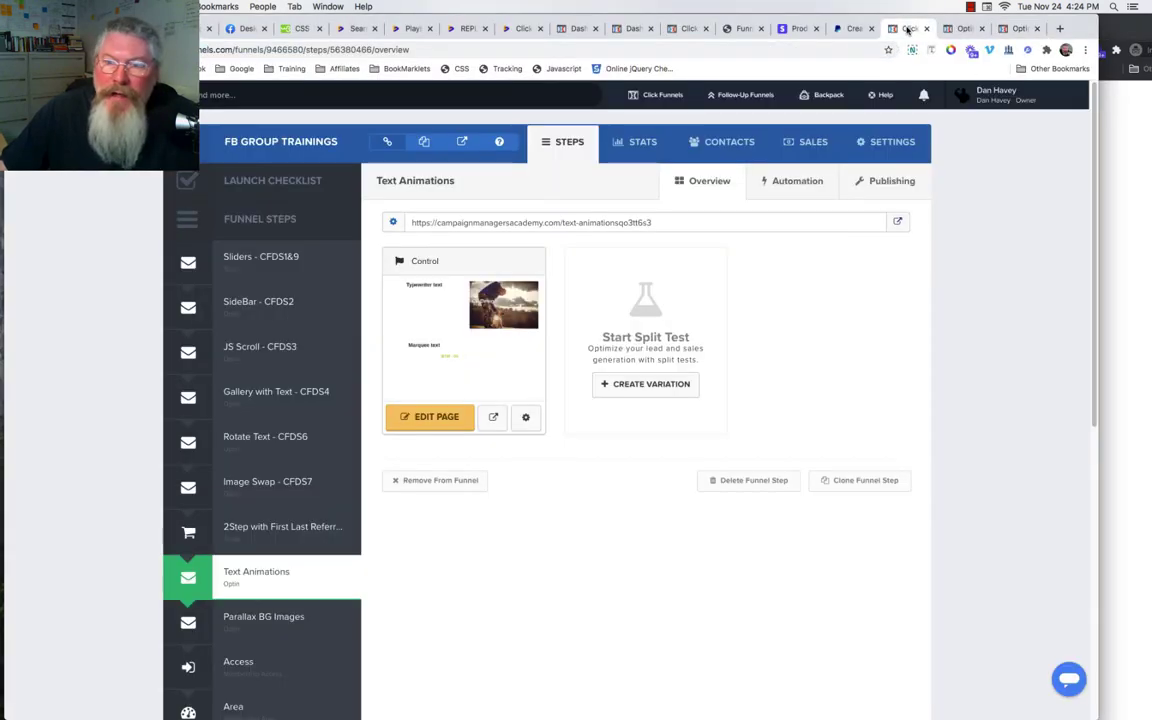
right_click(900, 223)
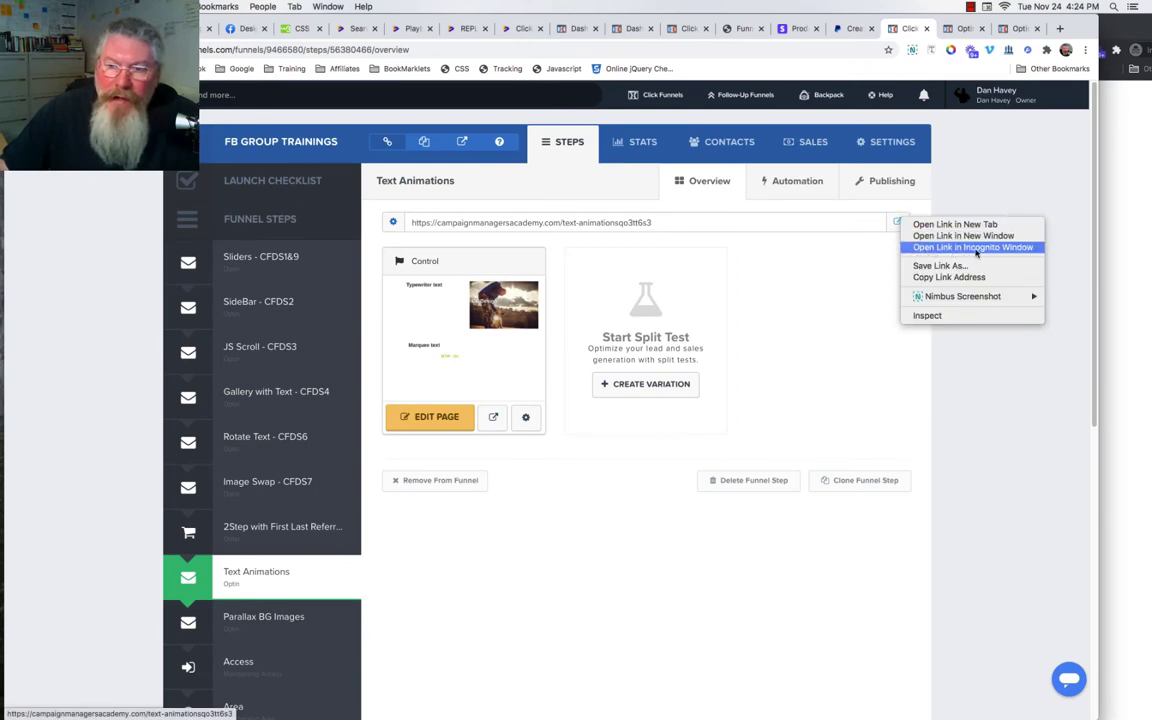
left_click(807, 276)
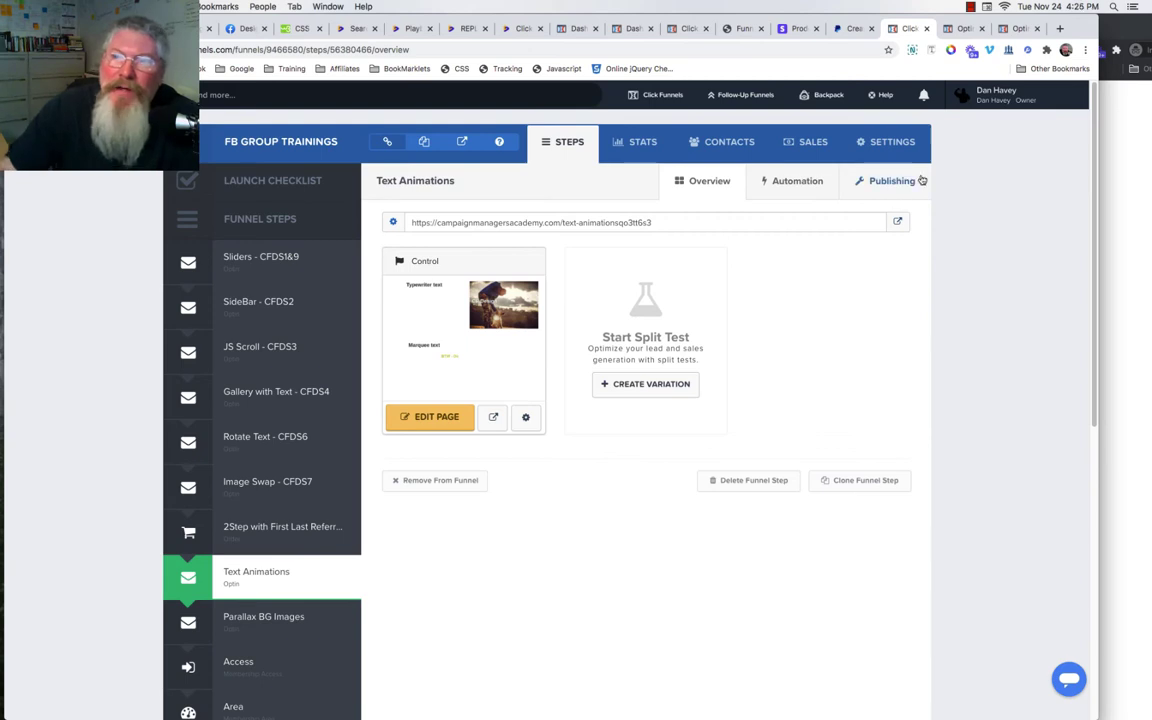
left_click(961, 28)
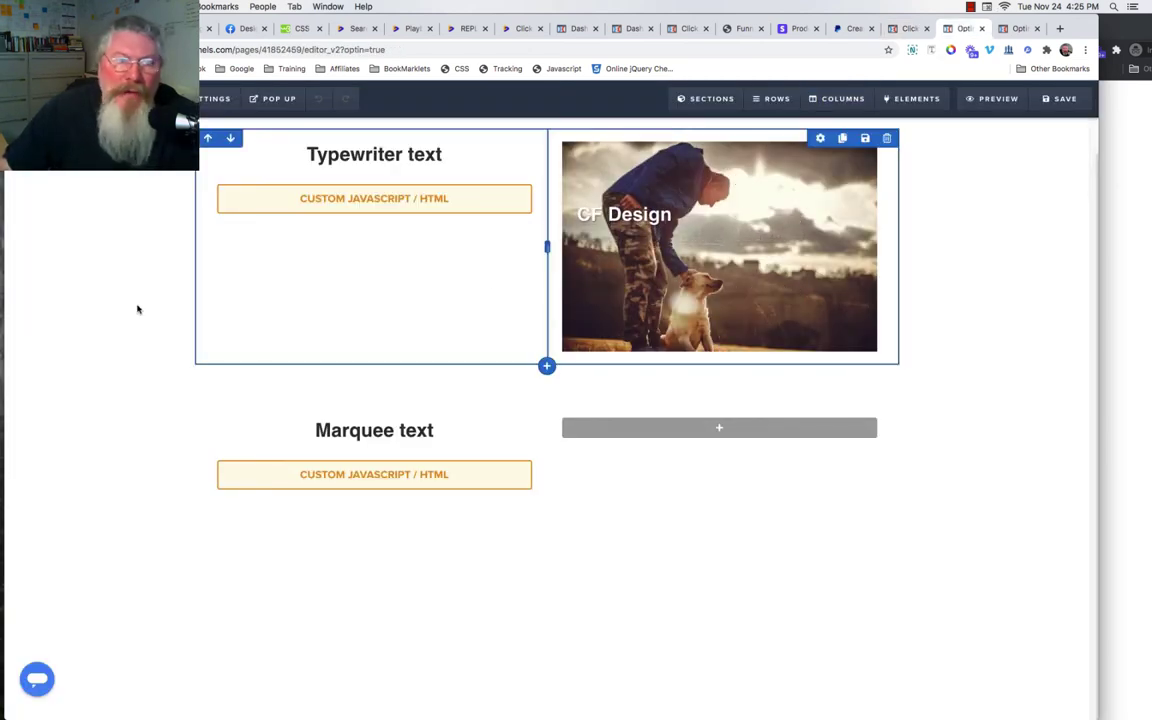
Review the browser's Clear browsing data options, including the lower data types, and cancel without clearing anything.
left_click(903, 28)
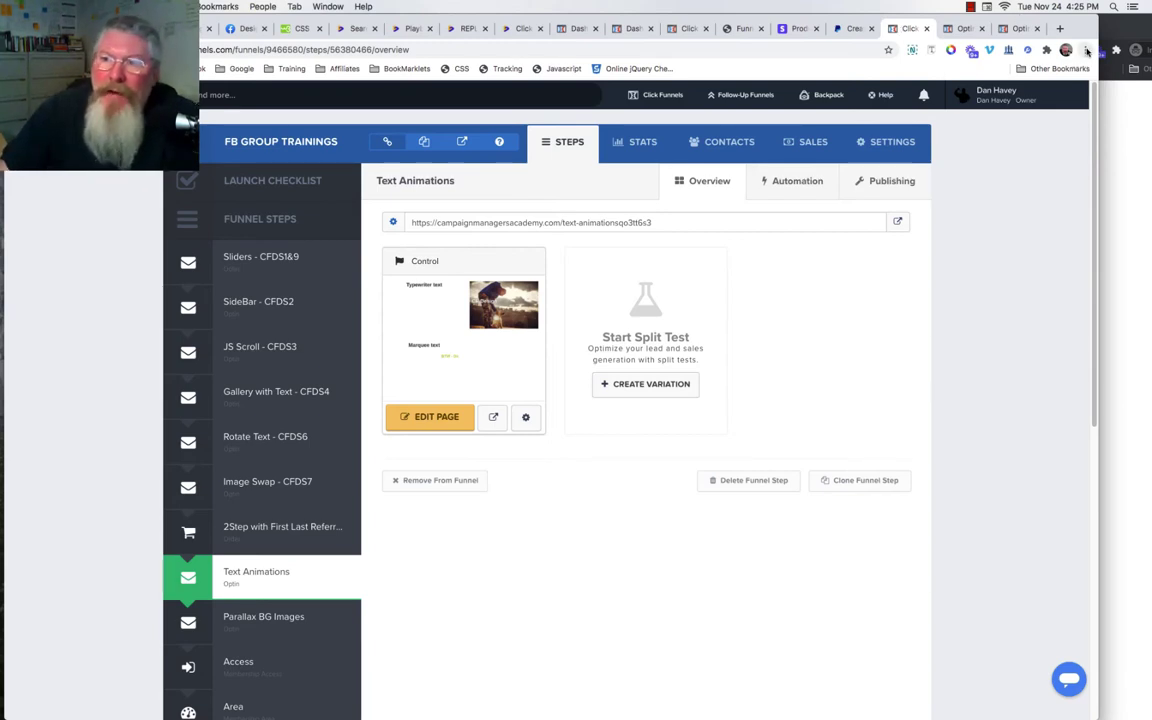
left_click(1086, 50)
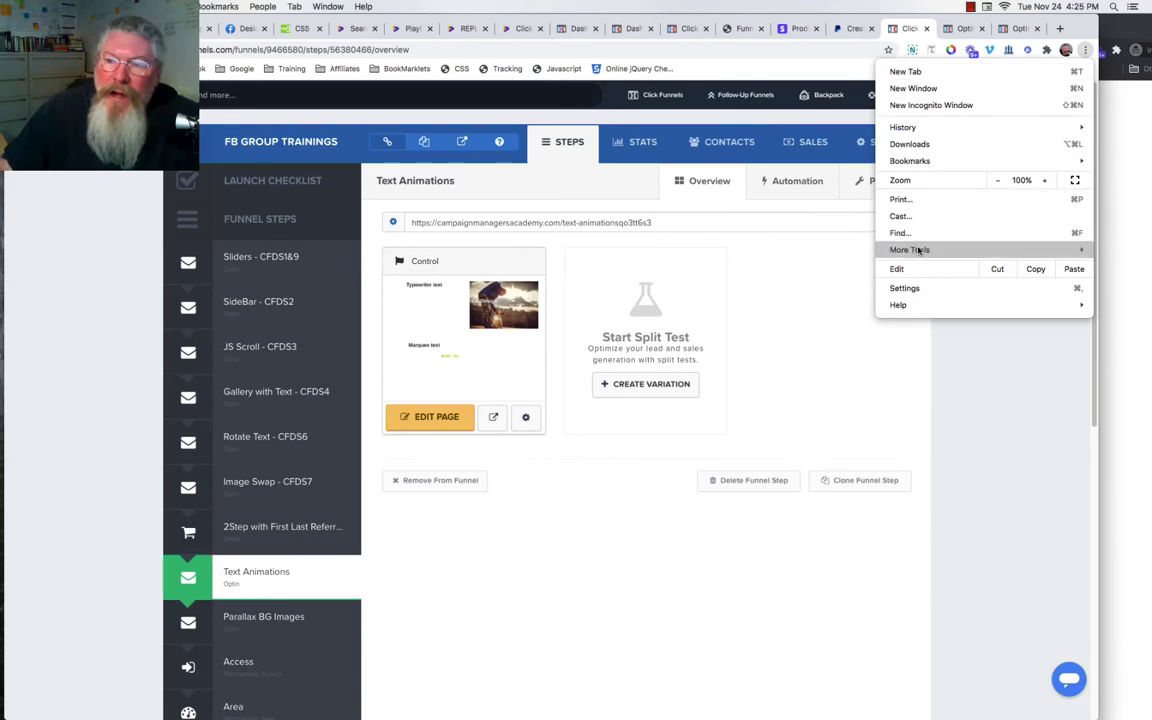
mouse_move(918, 251)
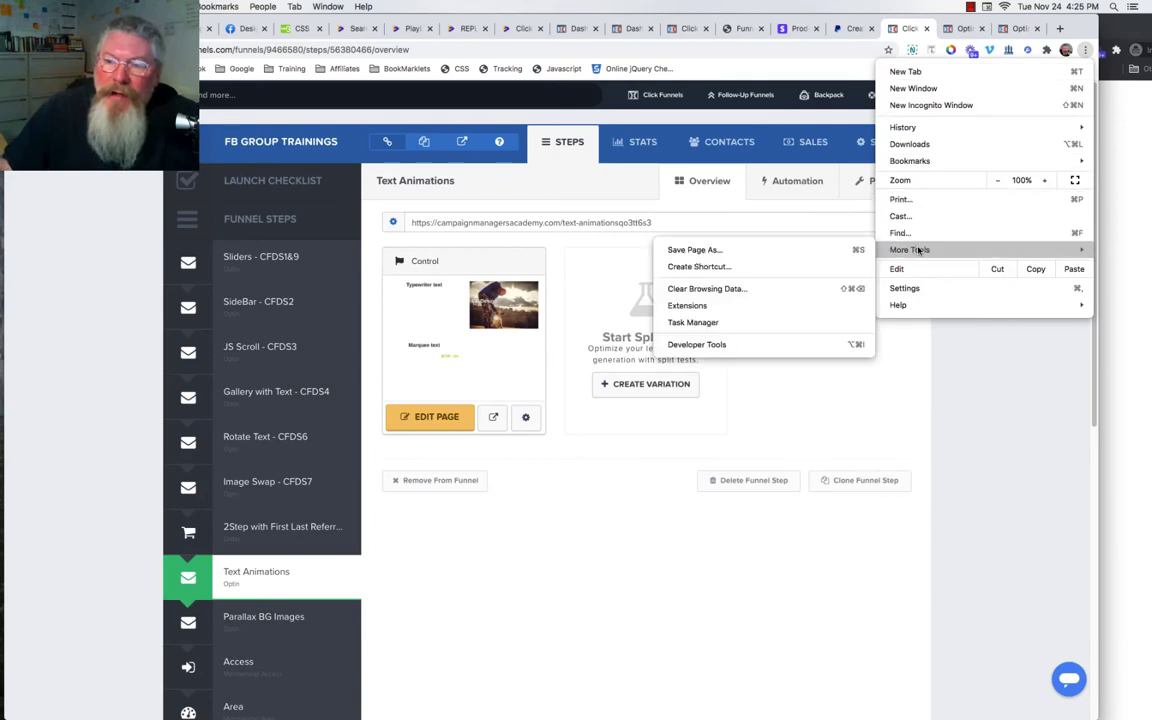
left_click(705, 289)
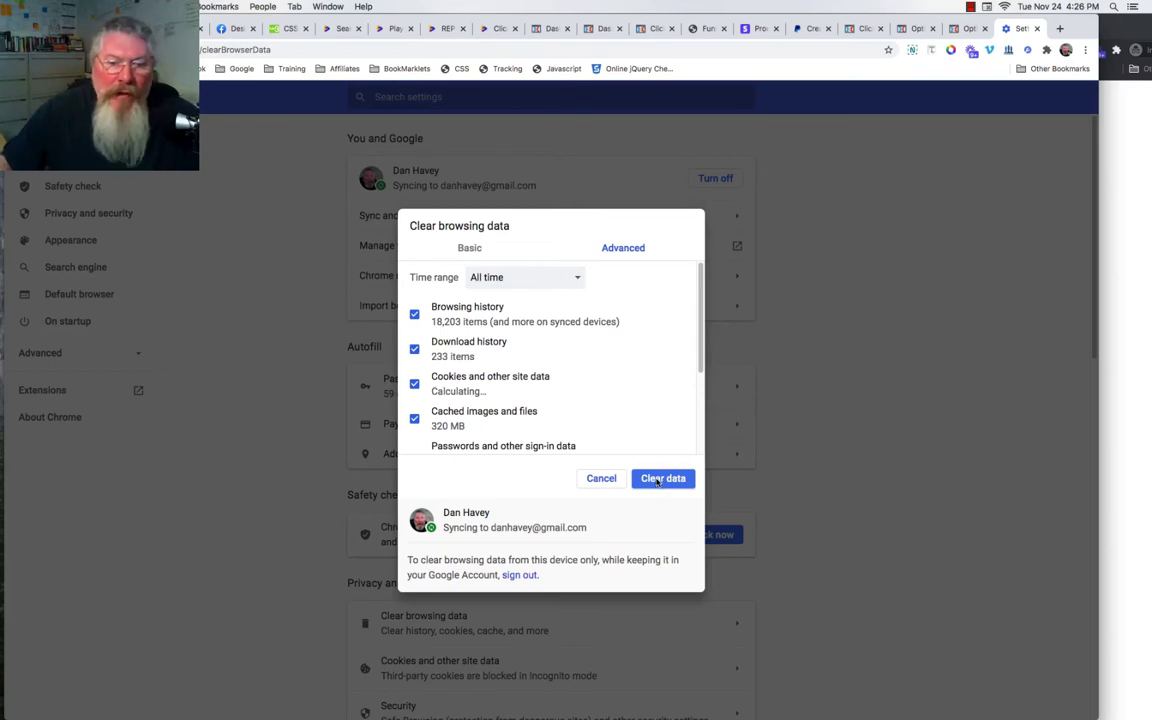
scroll(662, 382, "down", 3)
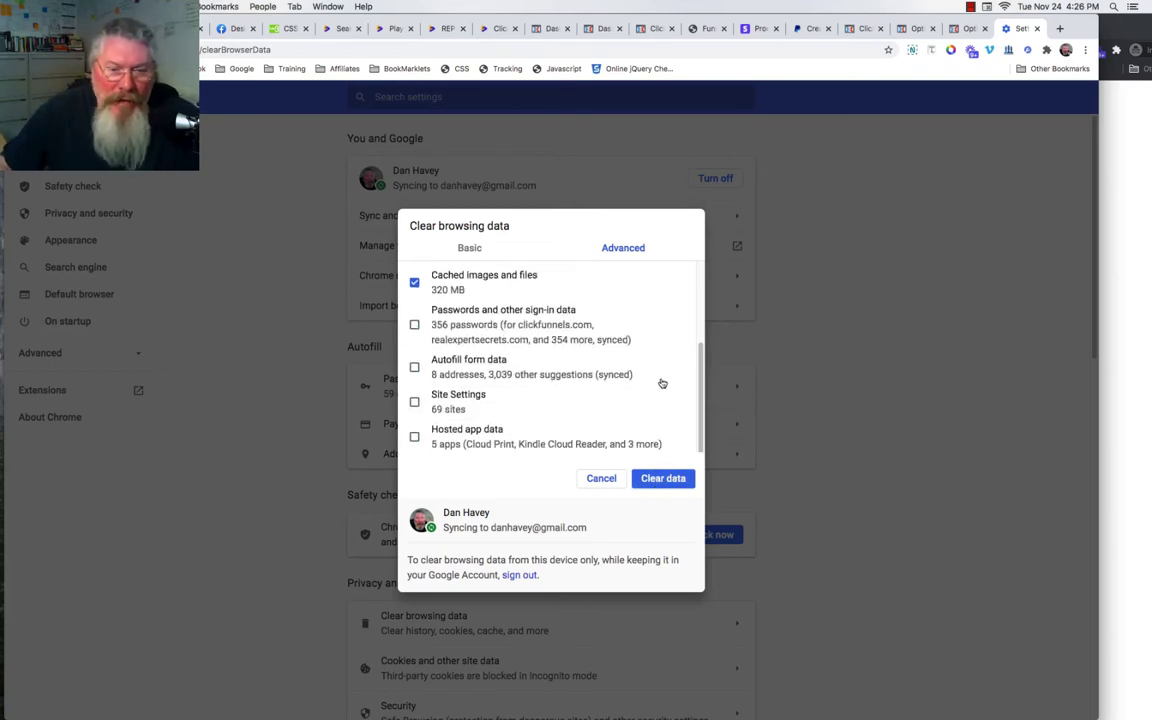
scroll(662, 382, "up", 3)
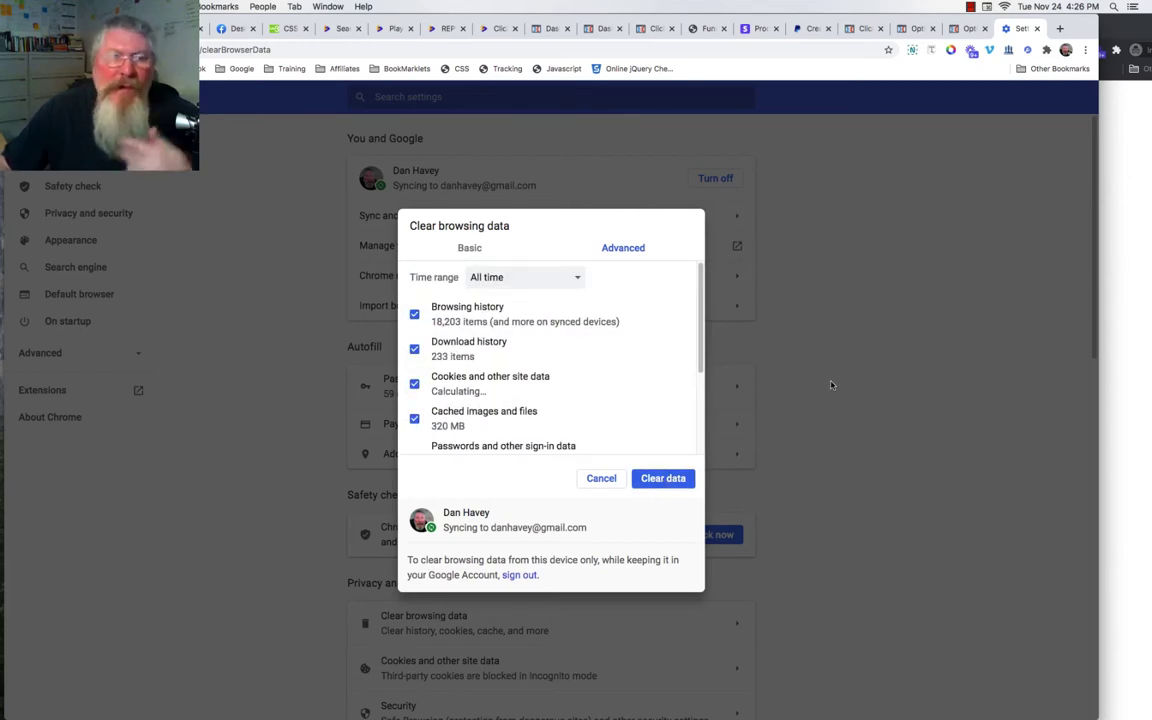
left_click(601, 478)
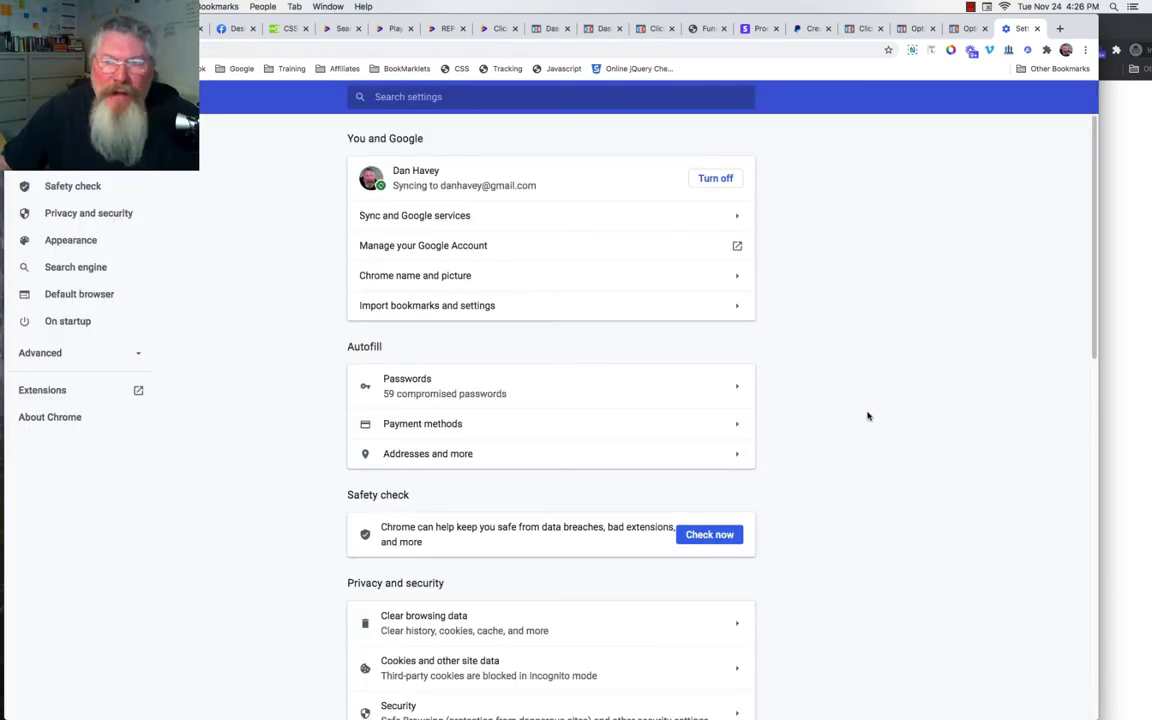
Move the Text Animations step to the first place in the funnel steps and return it to its place above Parallax BG Images.
left_click(866, 30)
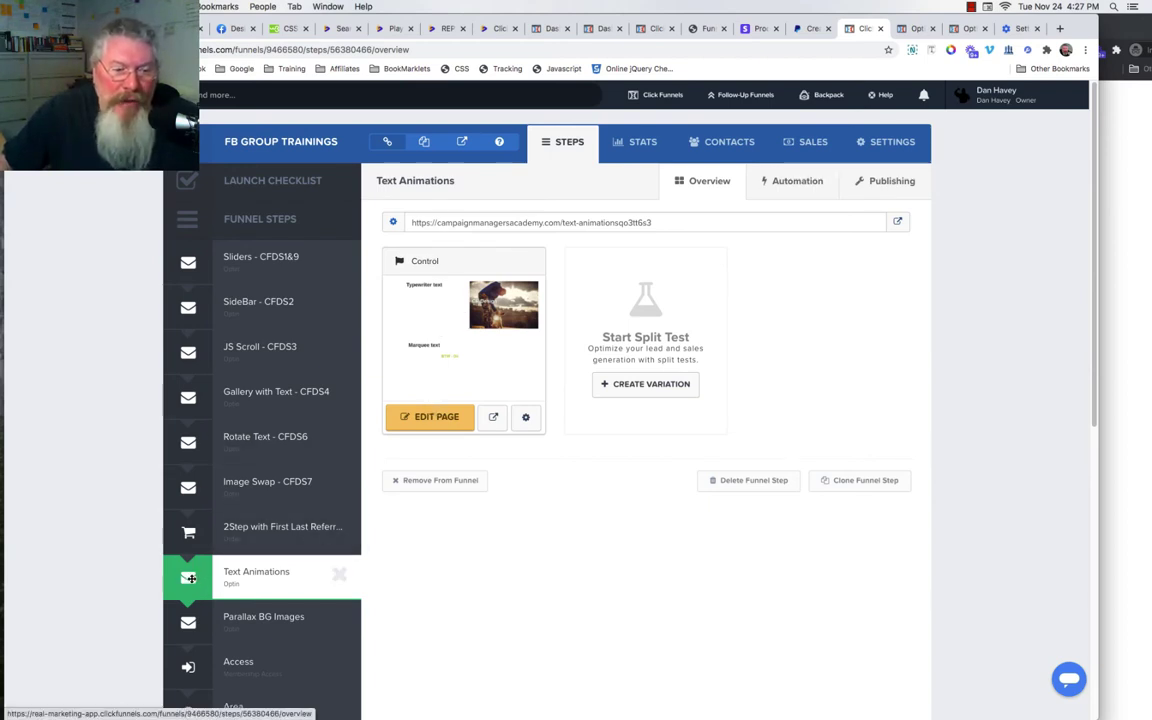
left_click_drag(188, 579, 204, 259)
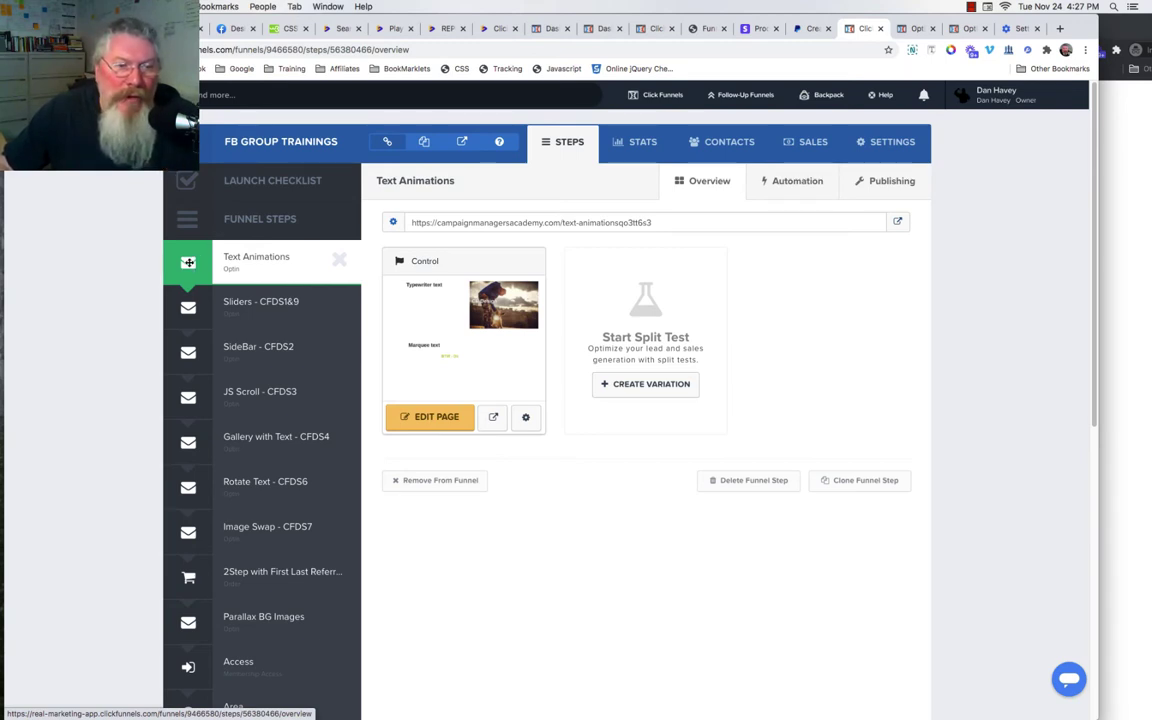
left_click_drag(188, 262, 196, 576)
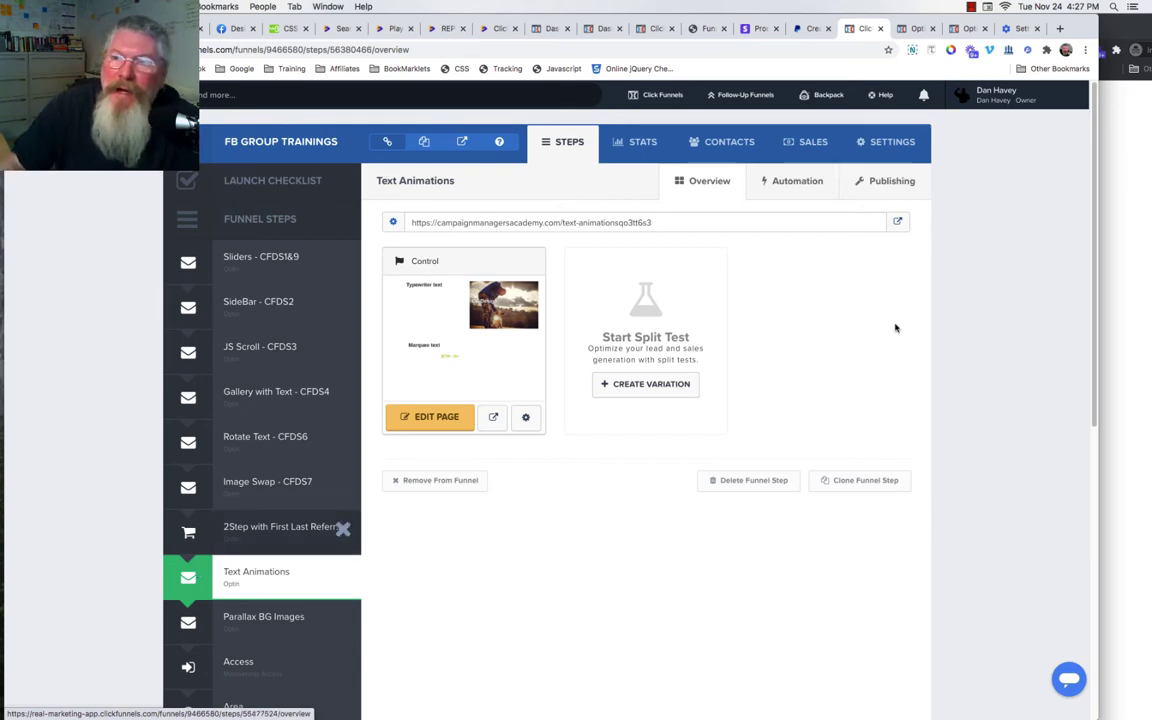
Open the account settings in a separate tab and show the Domains list.
left_click(995, 95)
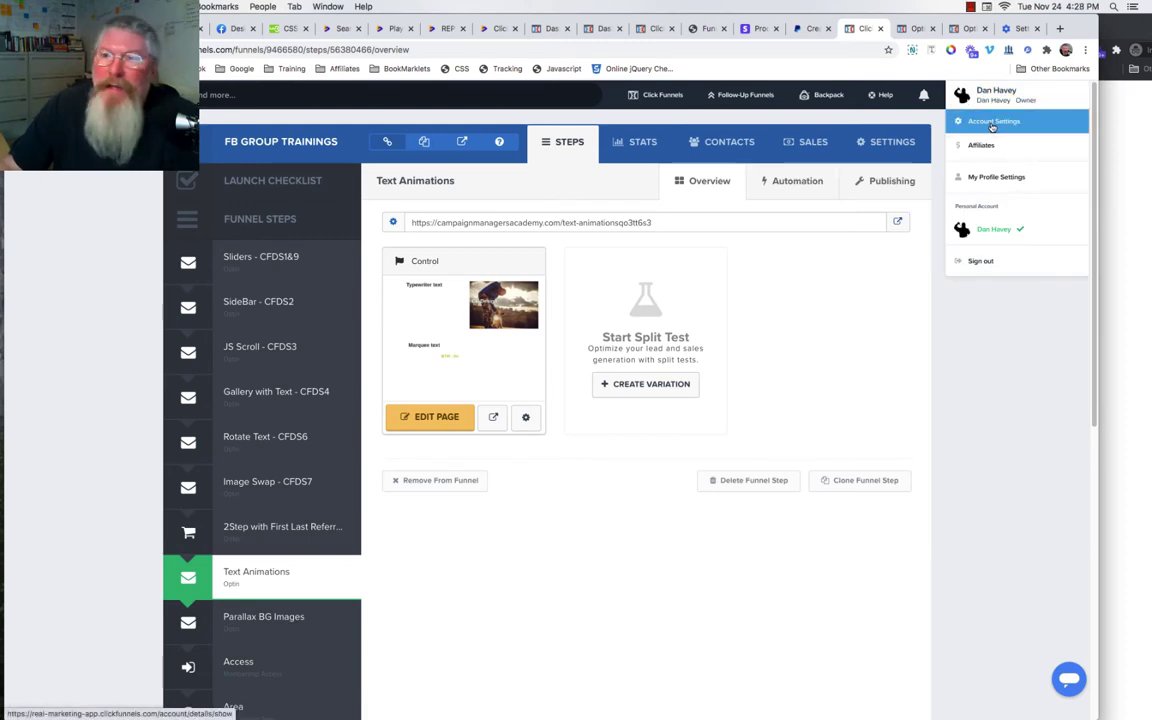
left_click(992, 124)
left_click(876, 29)
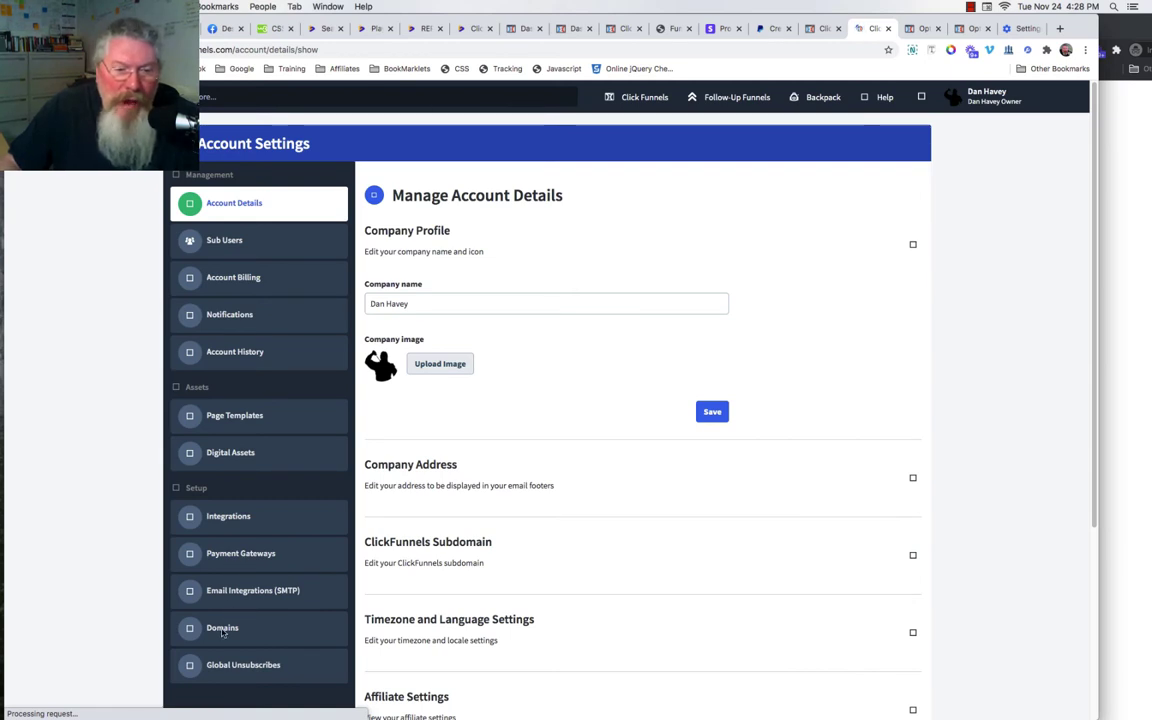
left_click(222, 628)
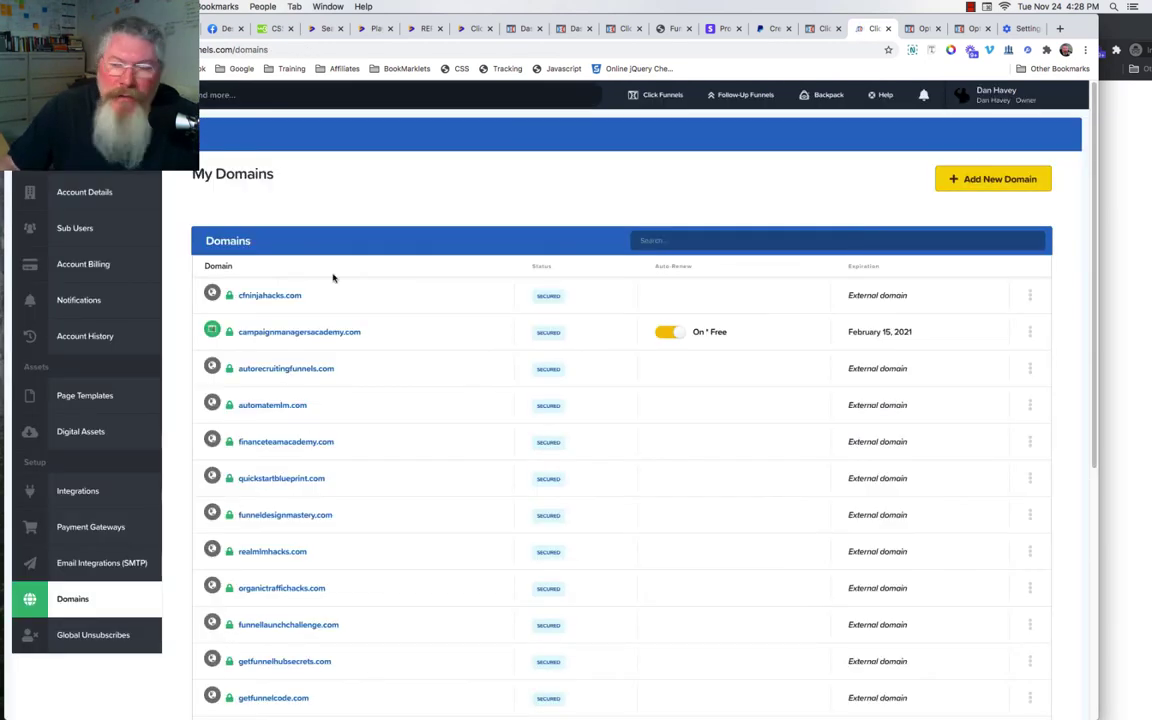
Open cfninjahacks.com for editing, expand its Default Page and 404 / Error Page sections, and show the available error pages.
left_click(1031, 297)
left_click(1030, 295)
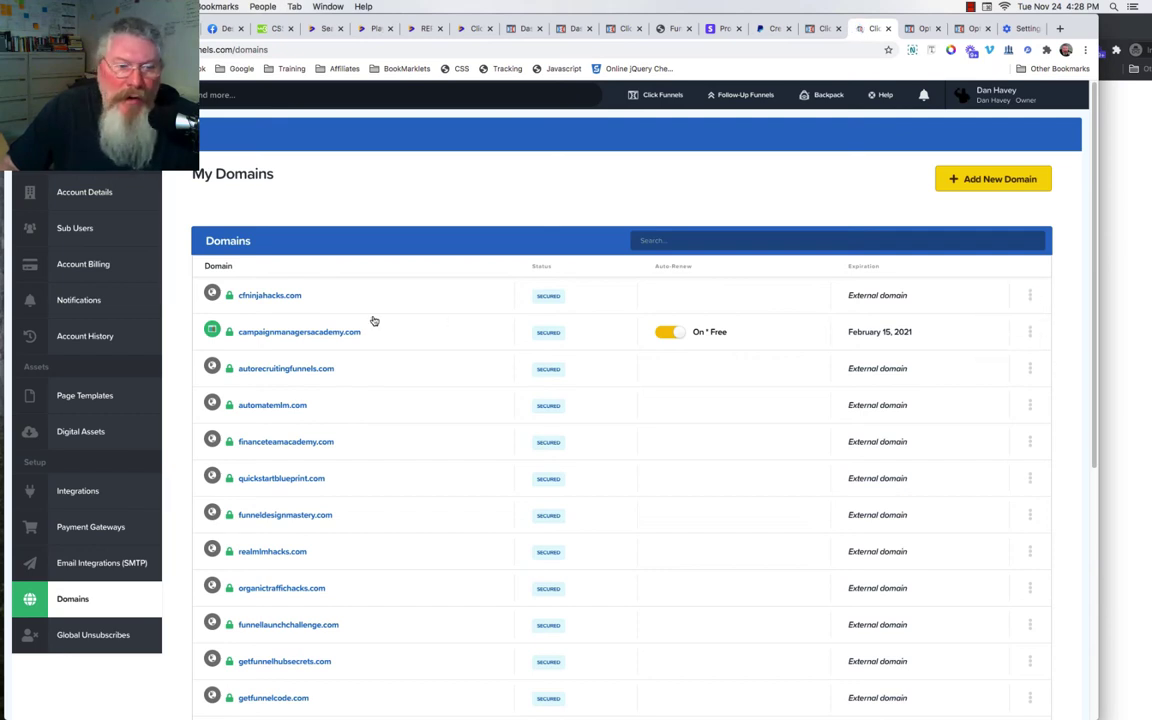
left_click(273, 298)
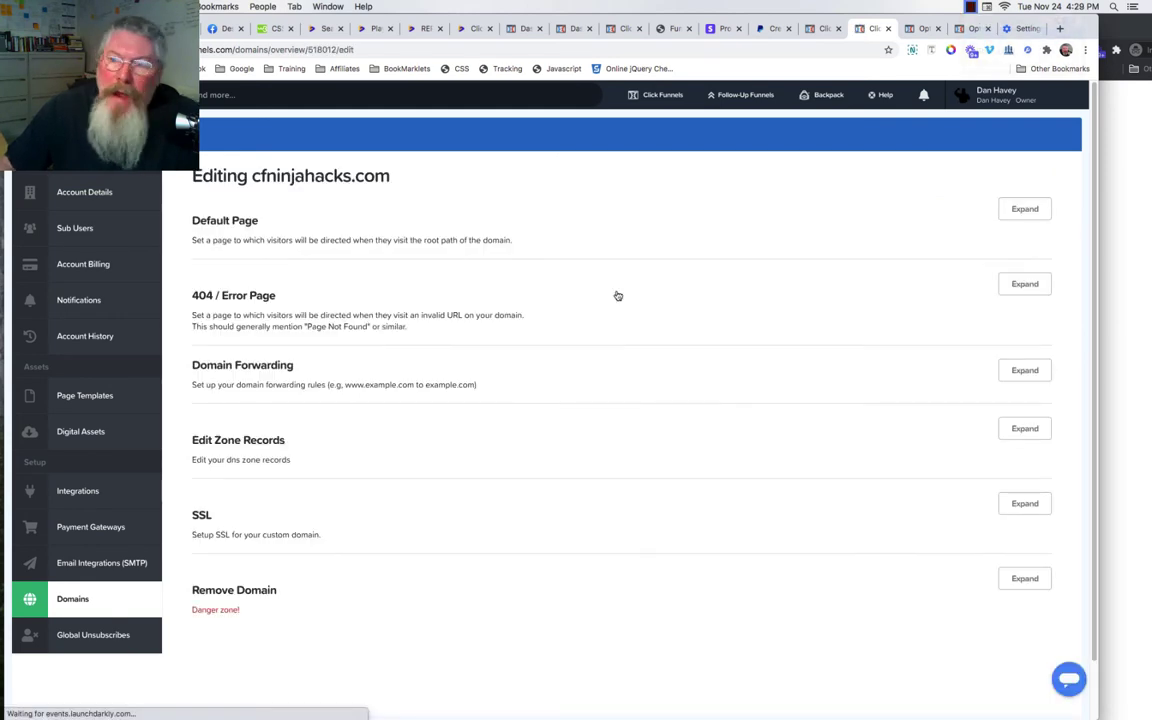
left_click(1018, 210)
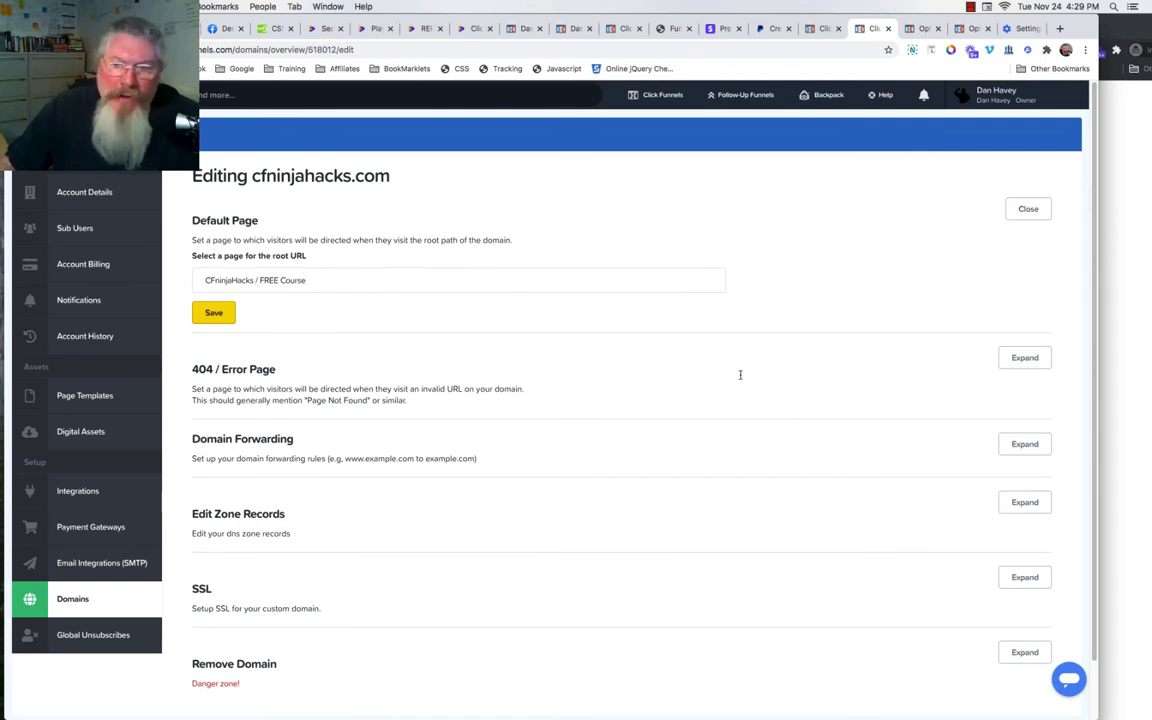
left_click(1024, 359)
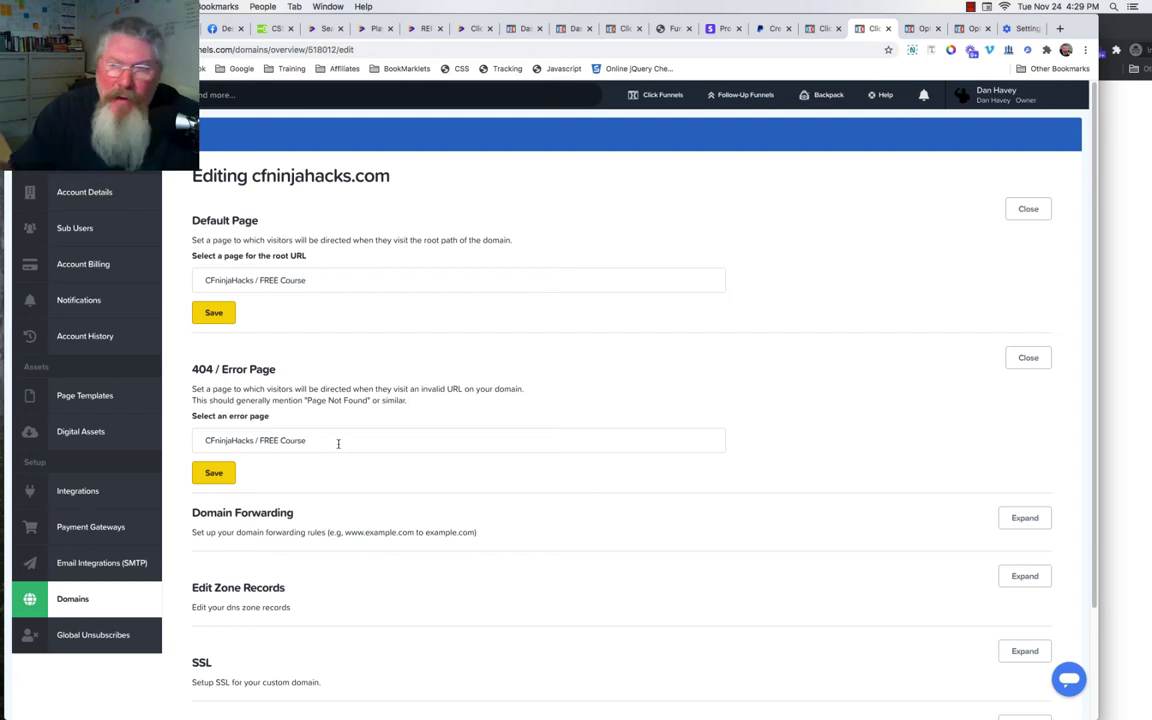
left_click(338, 443)
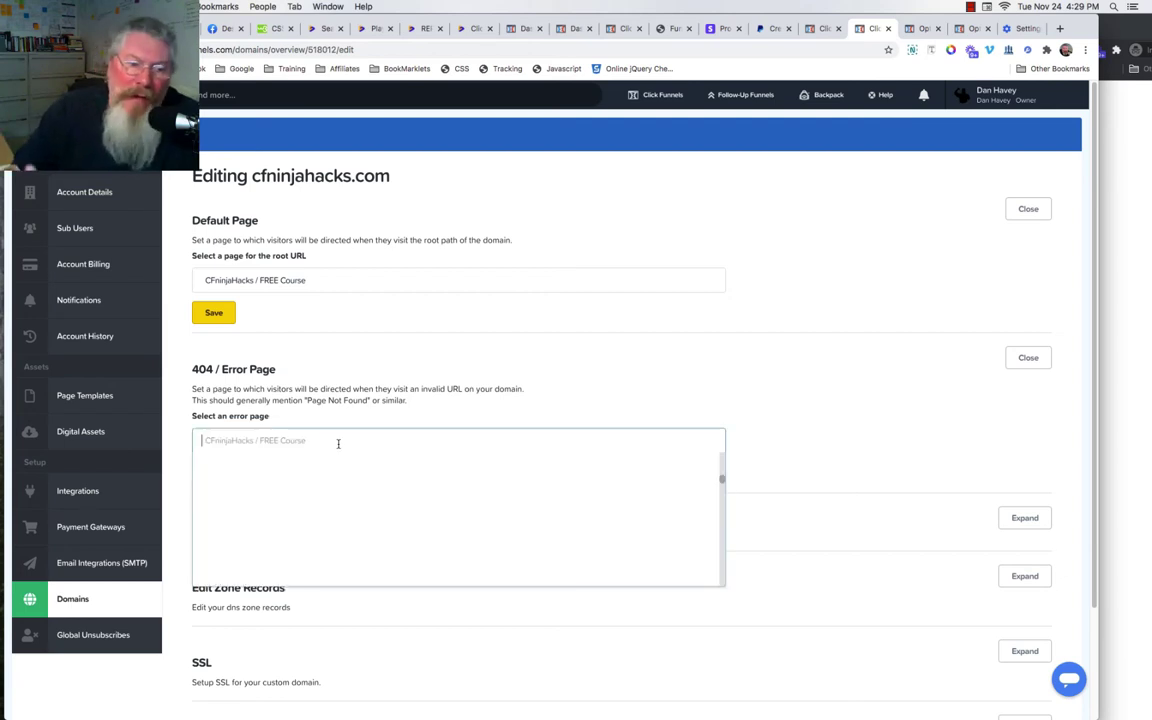
Return to the funnel's Text Animations step and change the page's path to text-animations1.
left_click(822, 29)
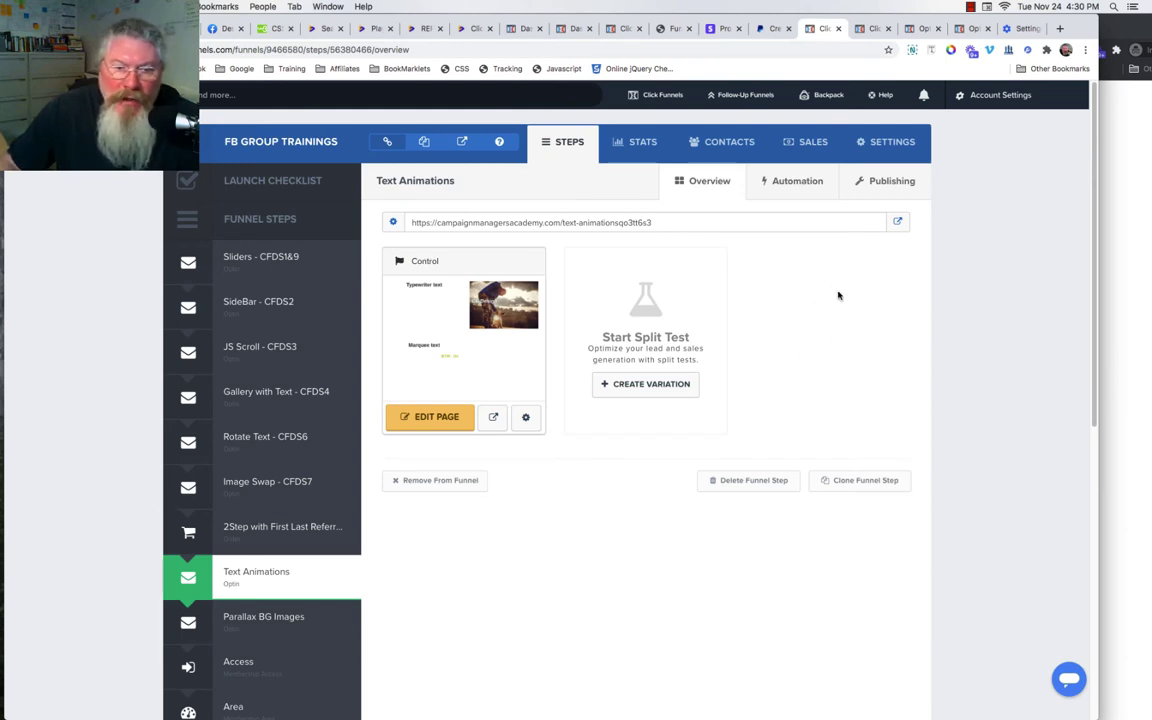
left_click(527, 419)
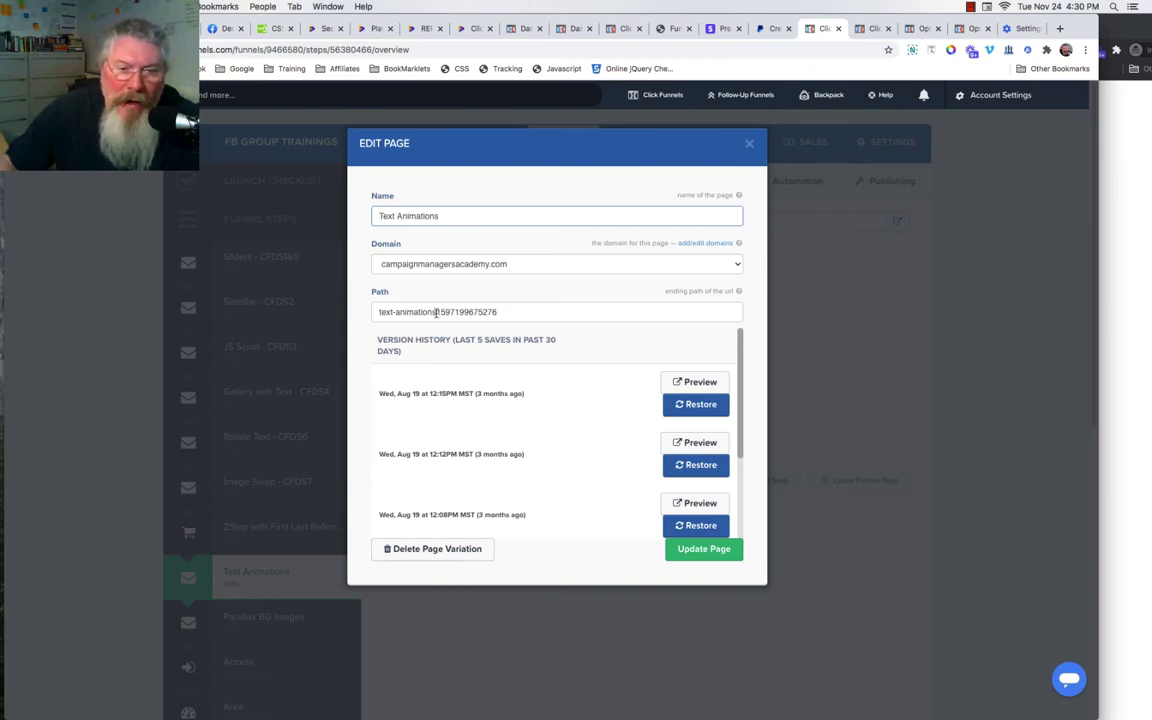
left_click_drag(436, 312, 534, 309)
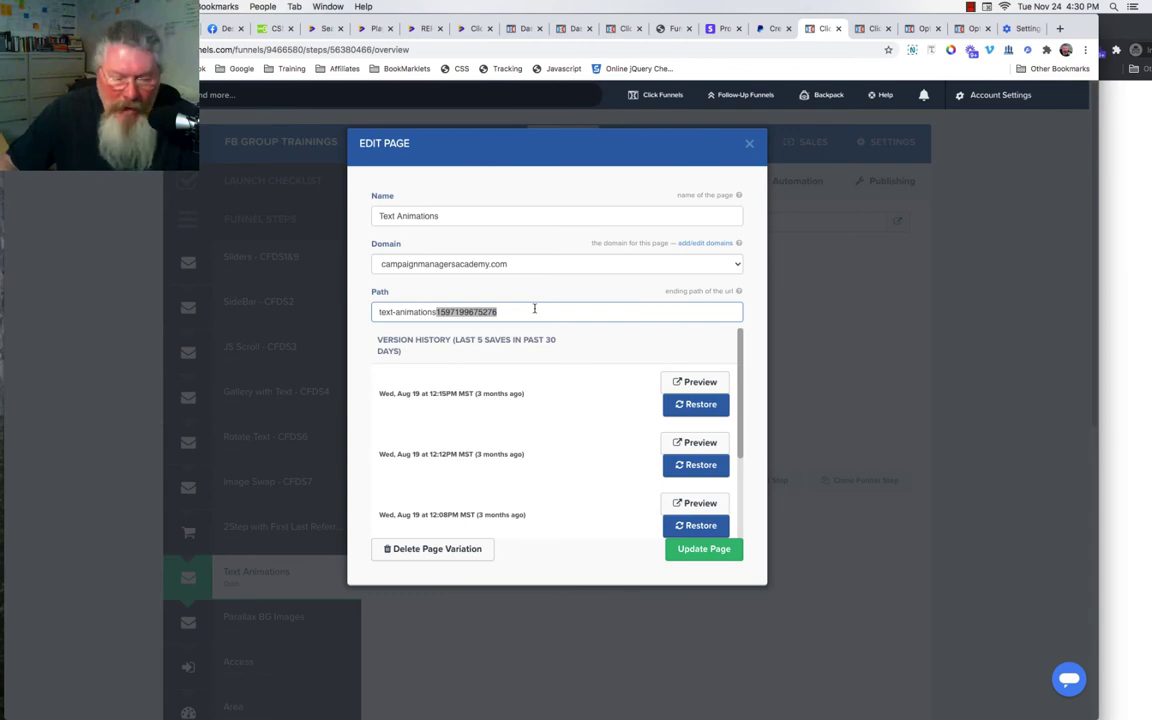
type("1")
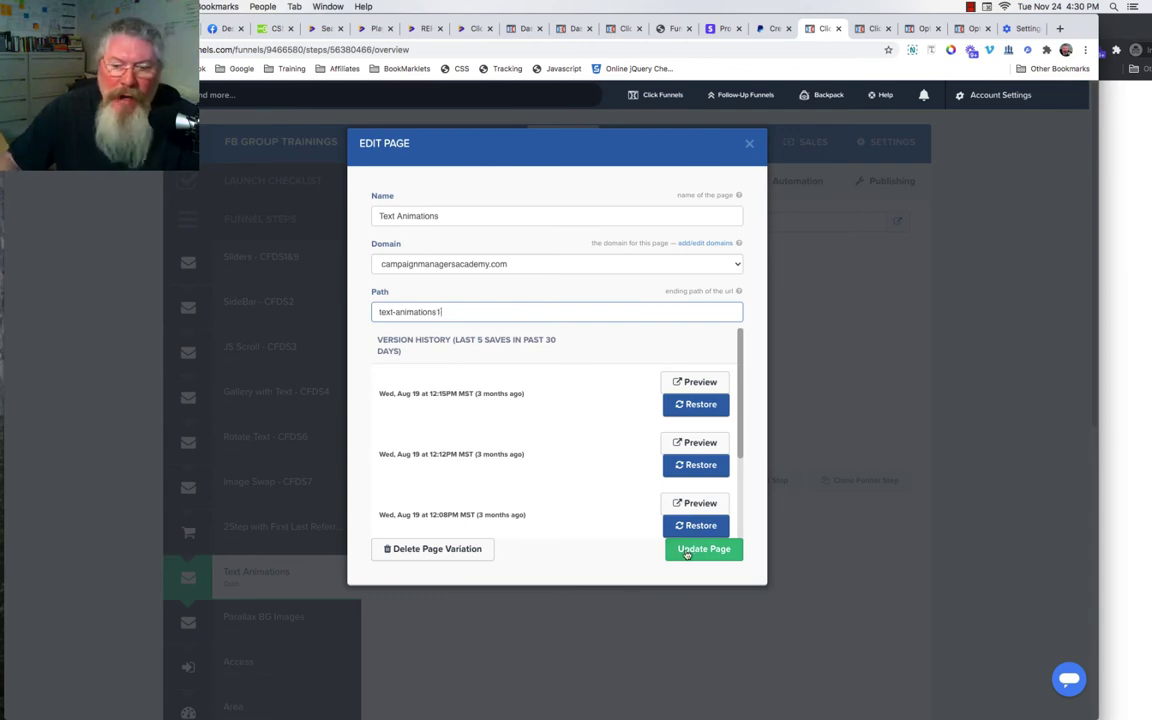
key("Return")
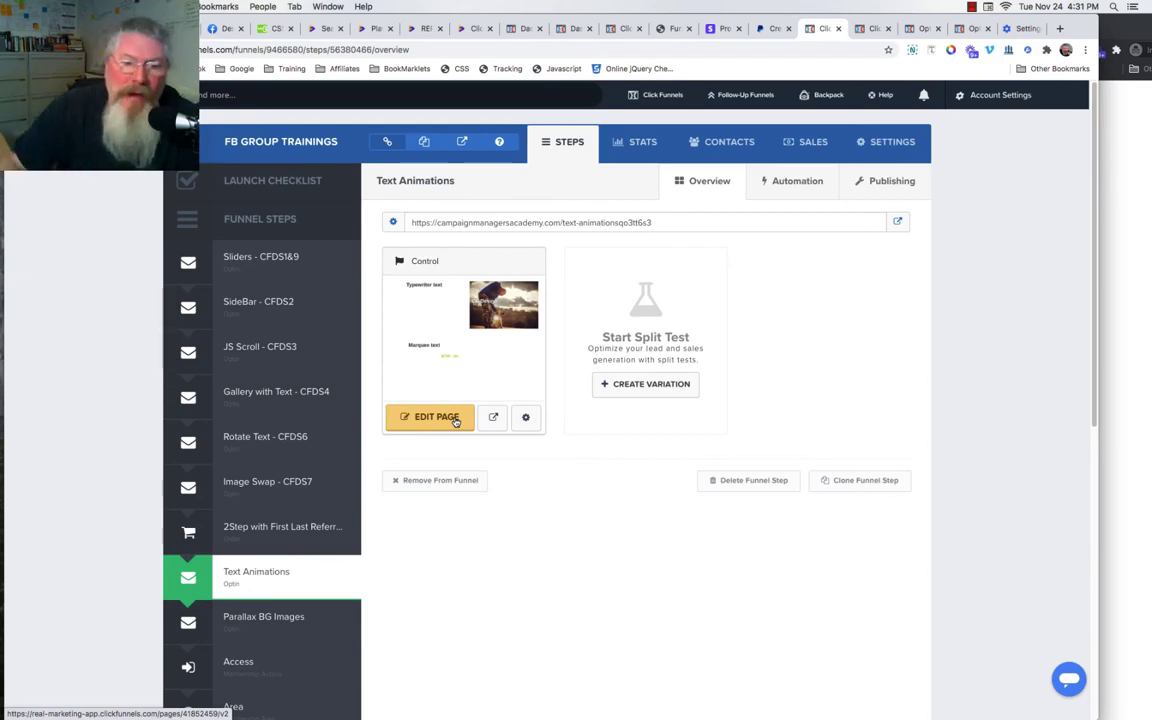
Open the Text Animations page in the page editor and show its email integration settings.
left_click(449, 419)
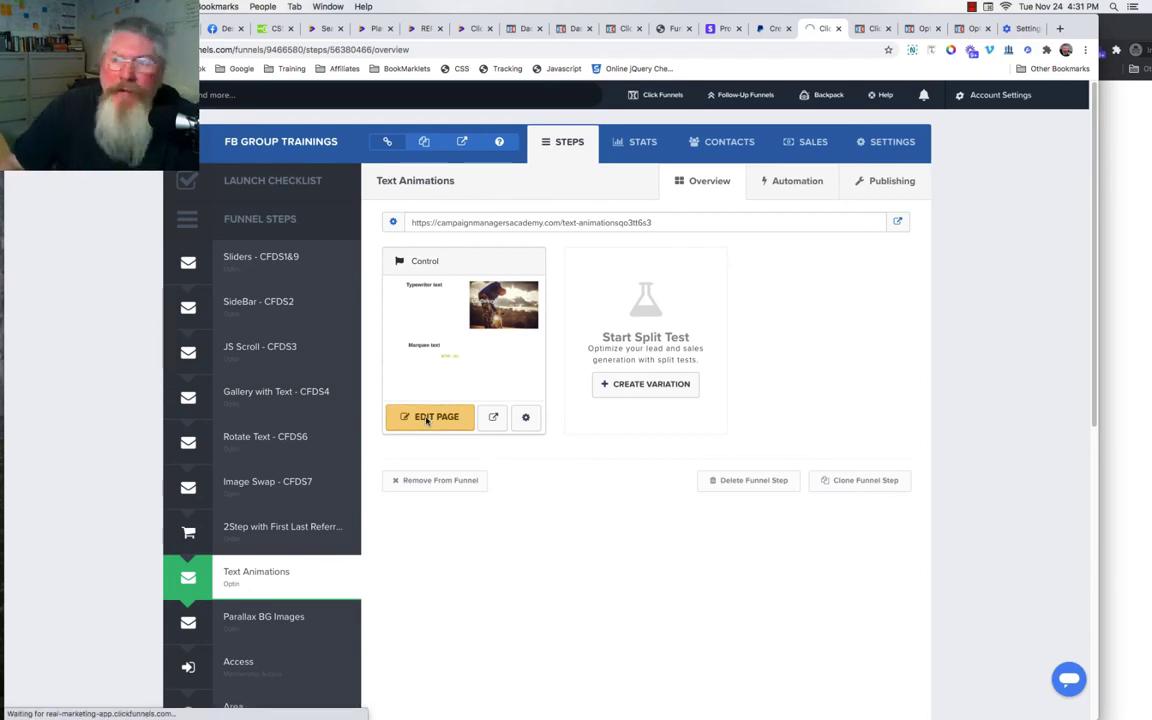
left_click(869, 29)
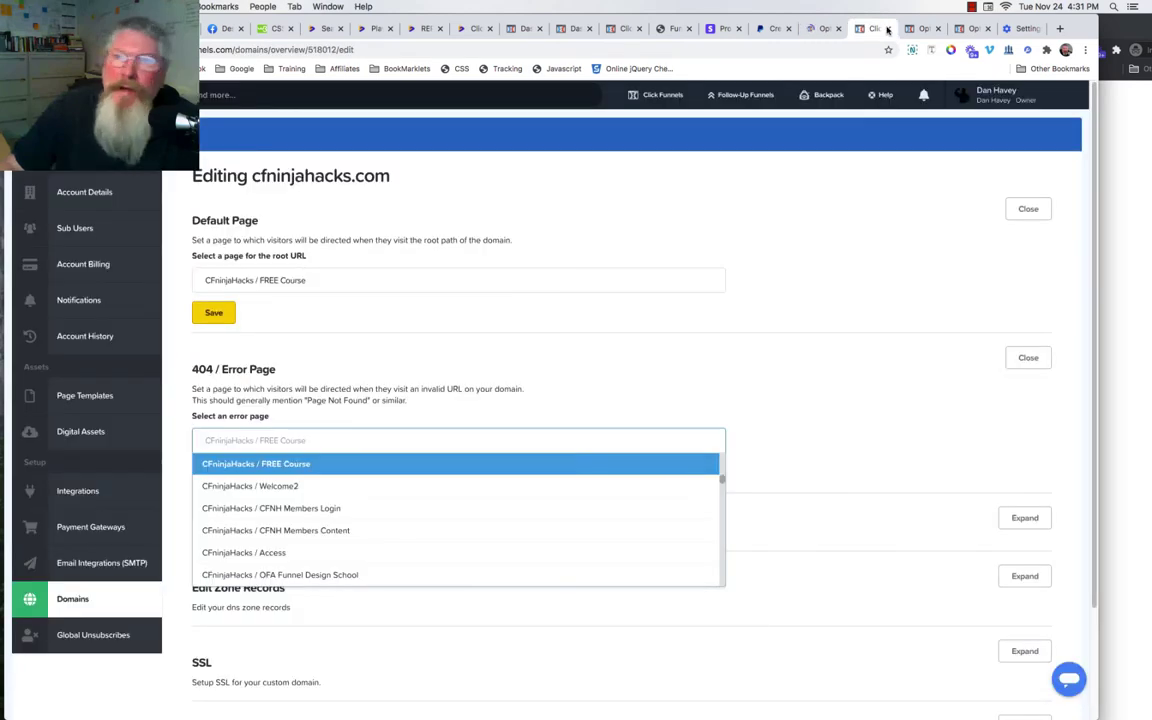
left_click(916, 29)
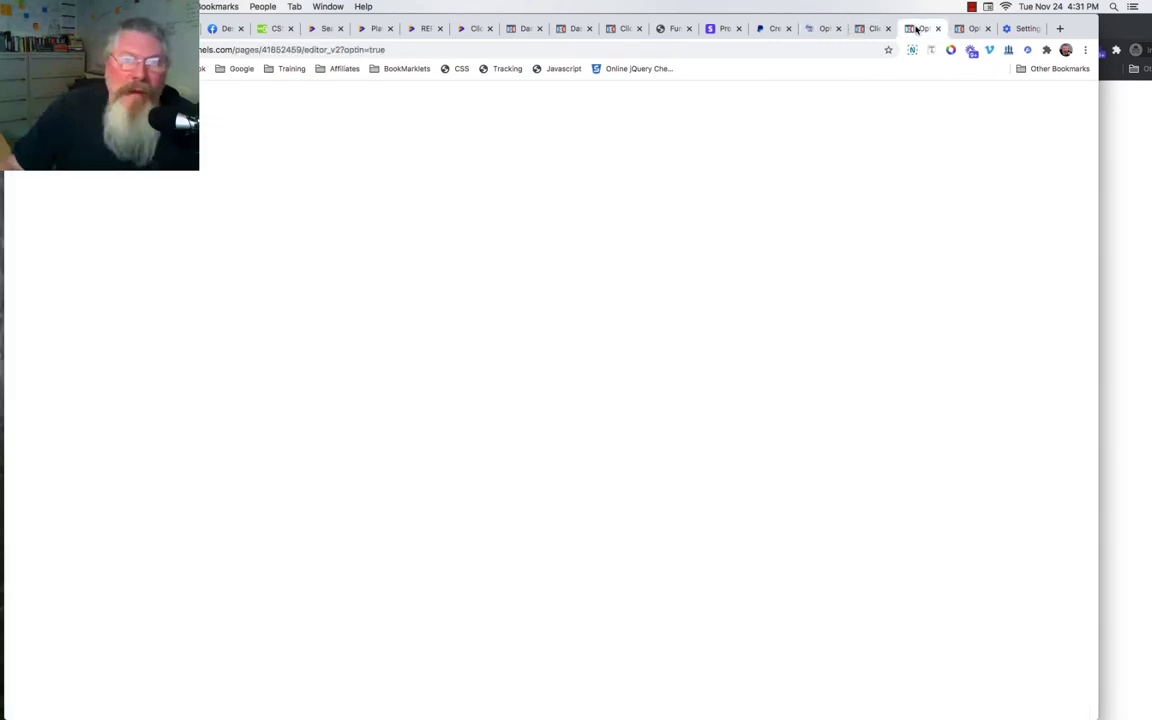
mouse_move(188, 96)
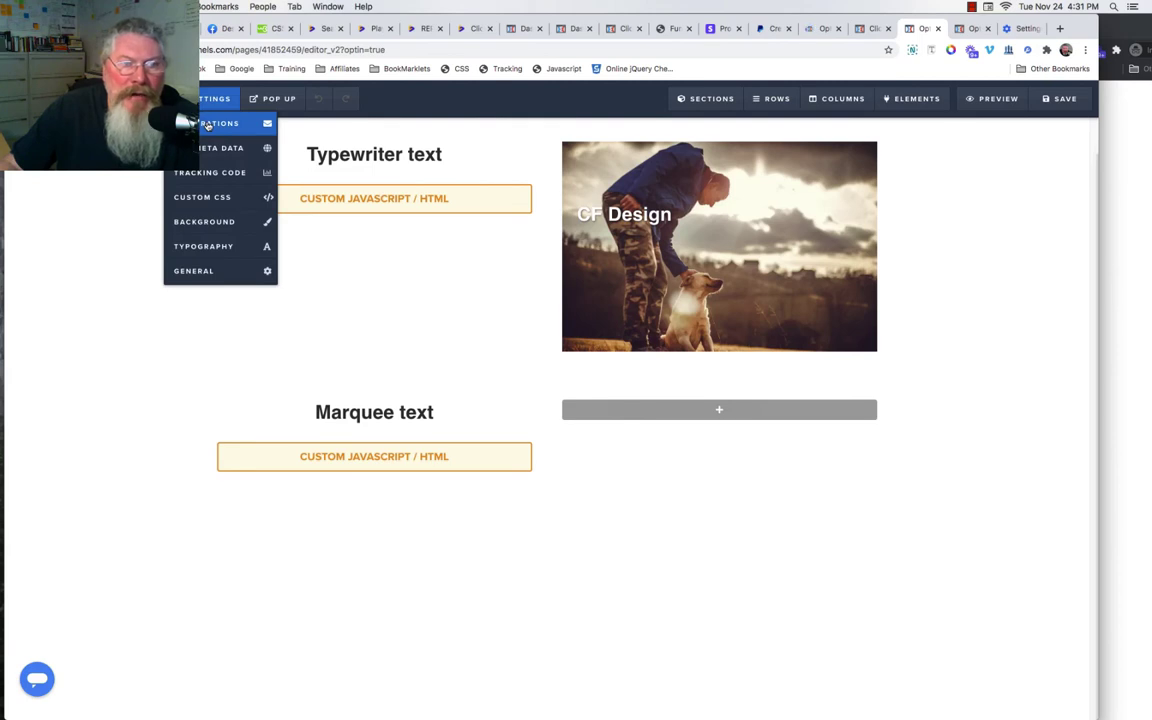
left_click(207, 124)
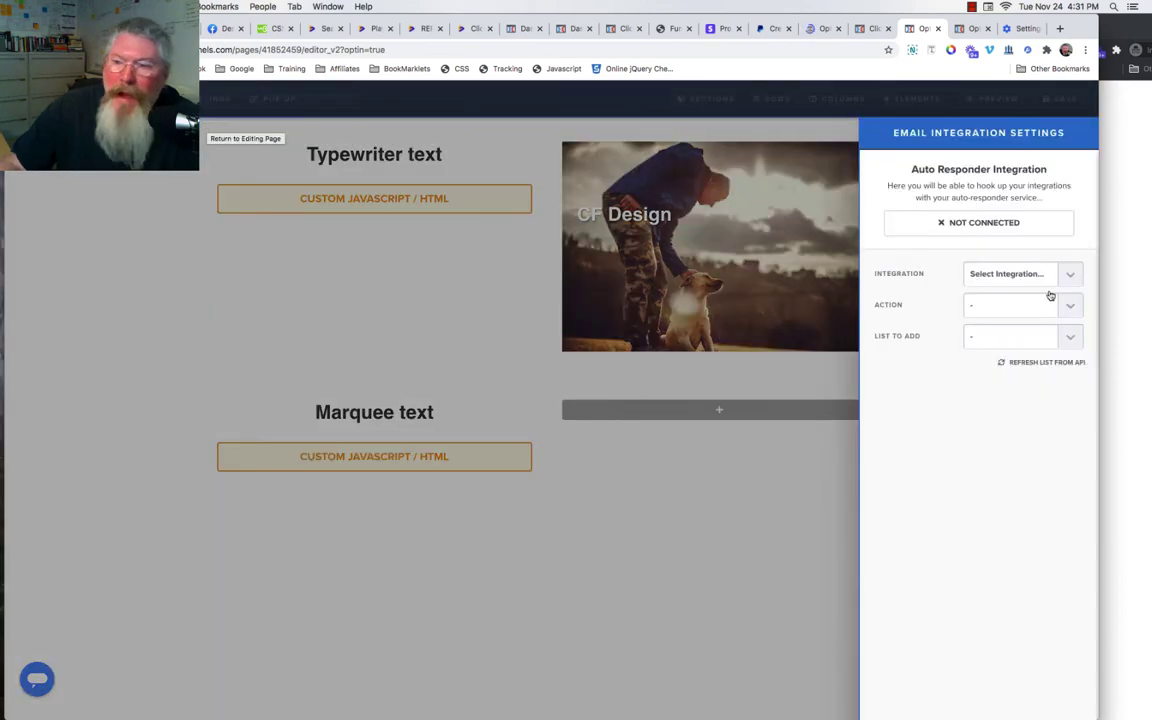
Connect the null (Html Form) integration with the Integrate Existing Form action, remove that integration, and return to the page.
left_click(1005, 276)
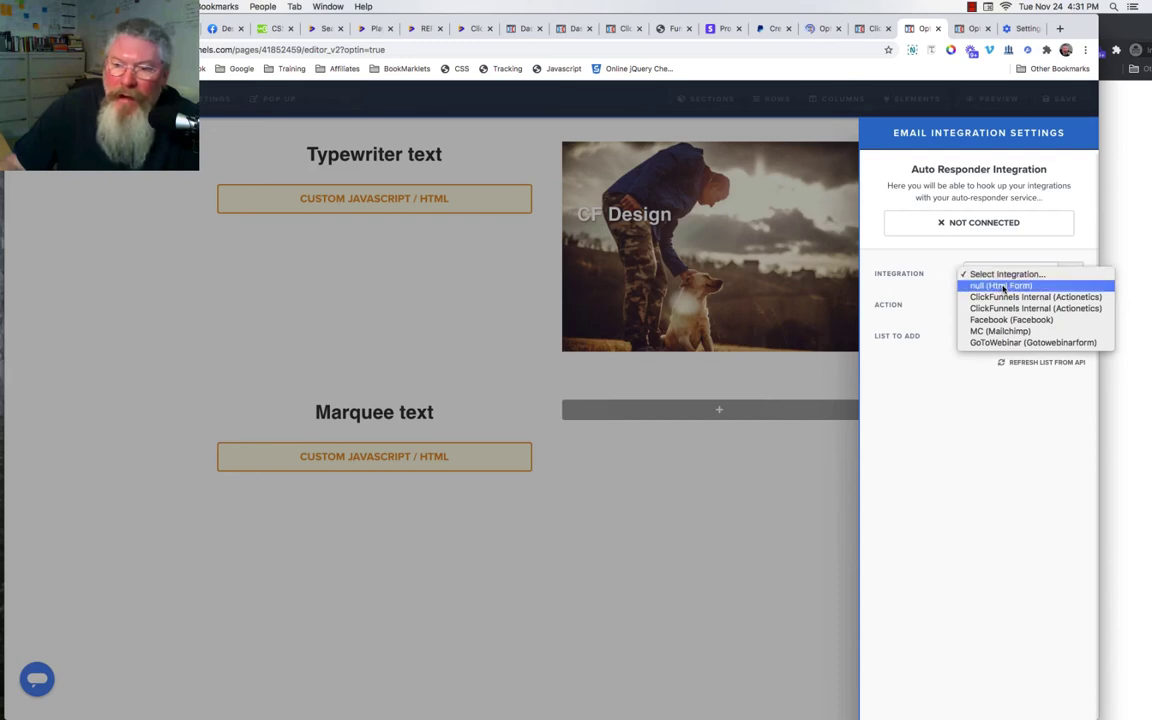
left_click(1003, 286)
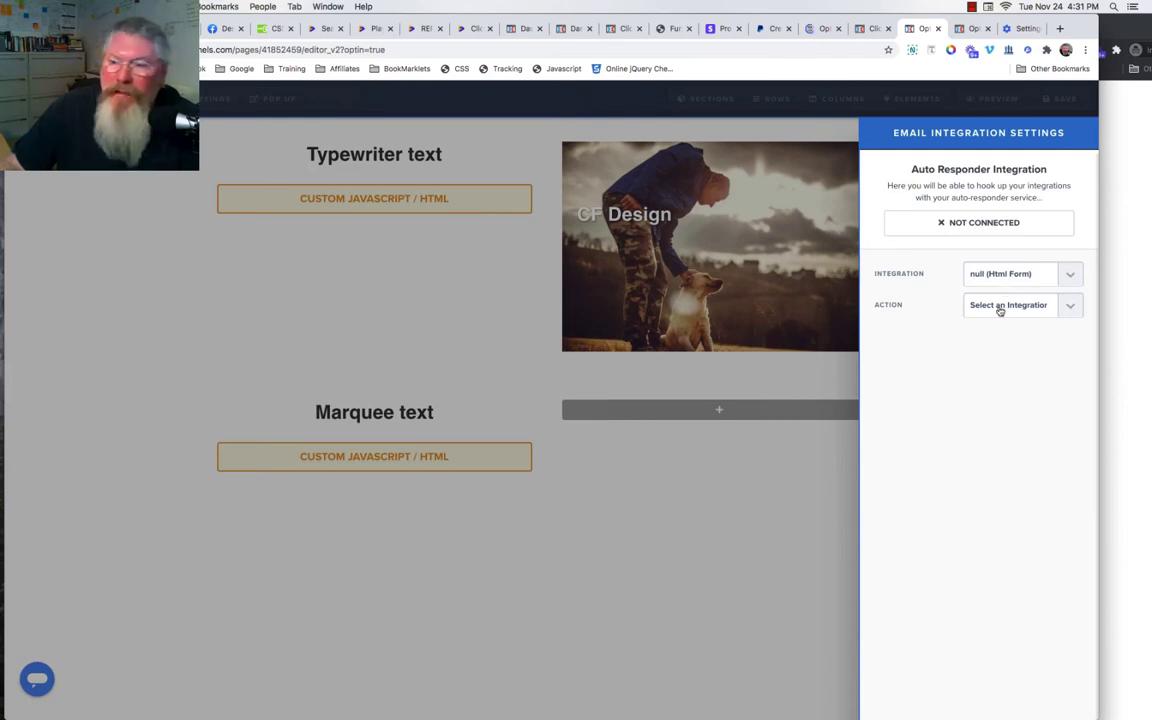
left_click(999, 308)
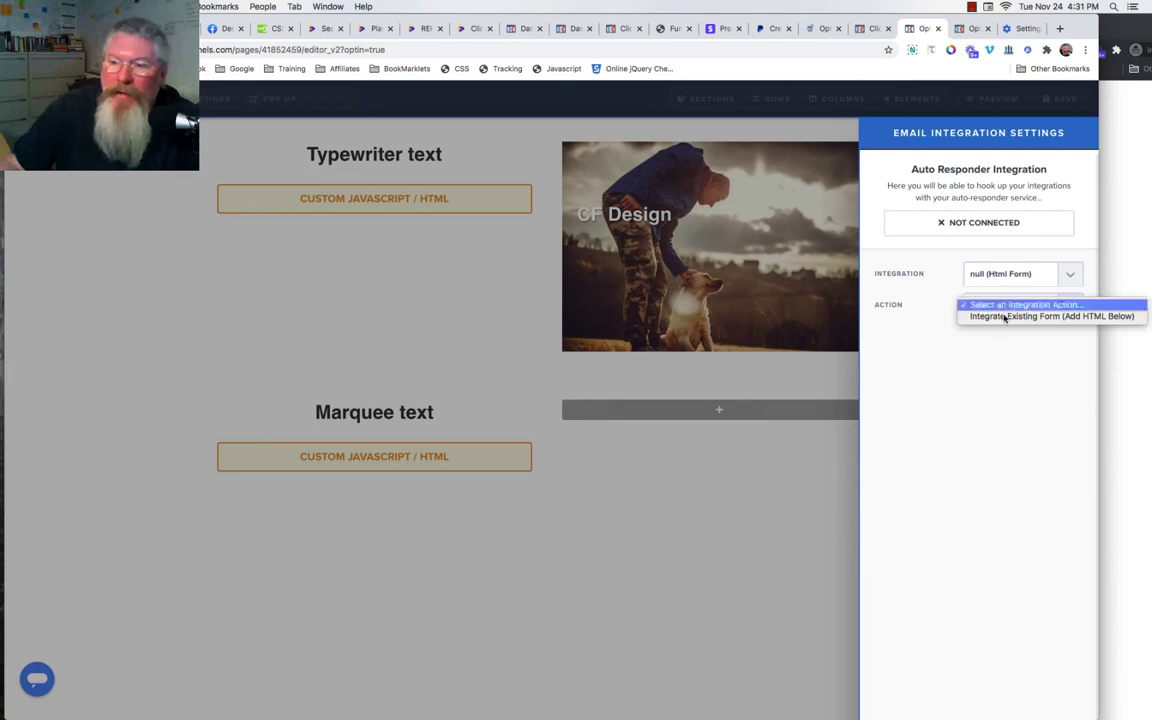
left_click(1005, 318)
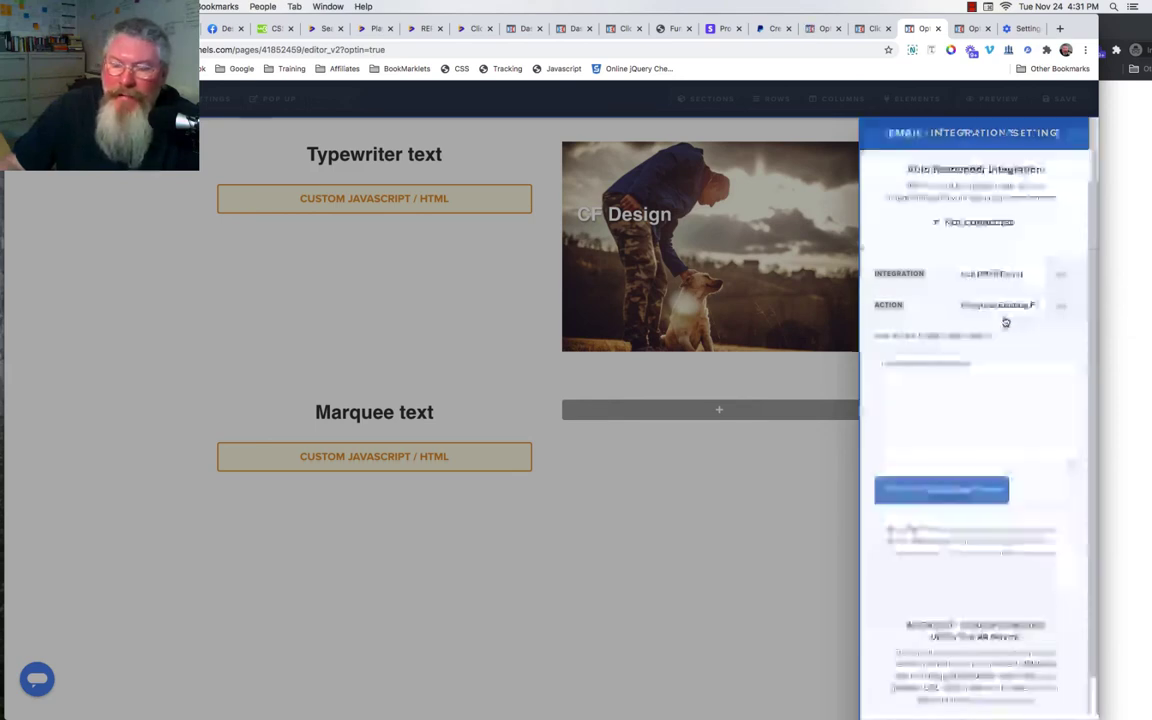
left_click(944, 494)
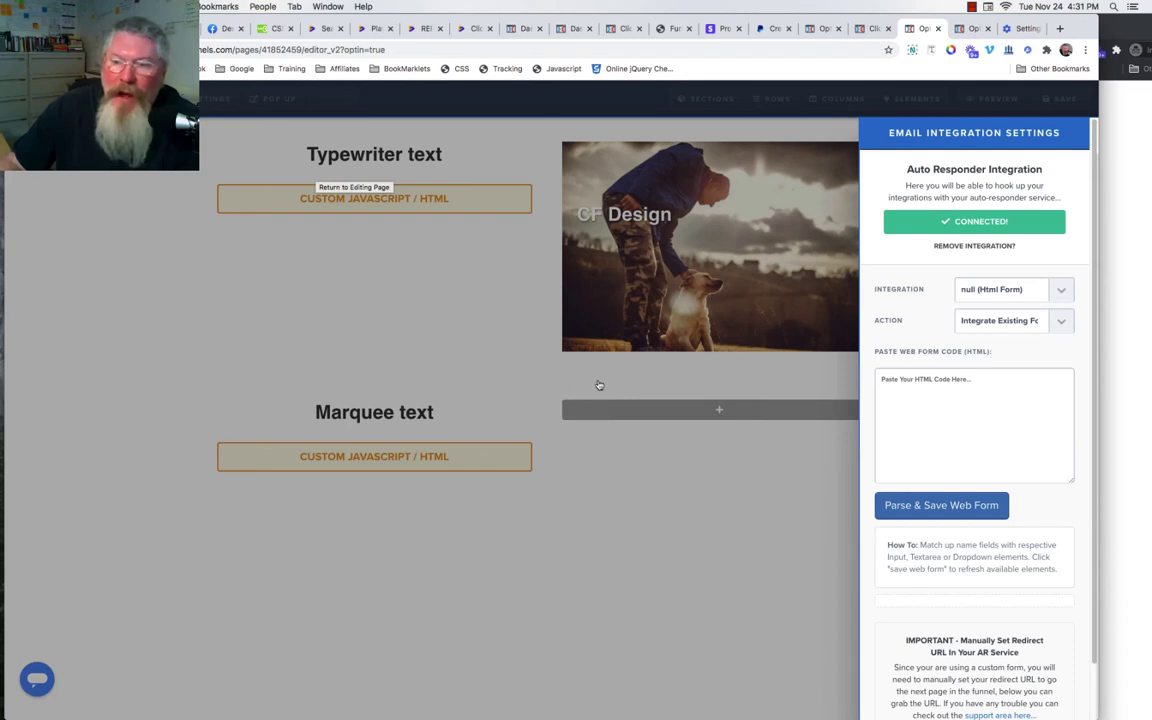
left_click(991, 247)
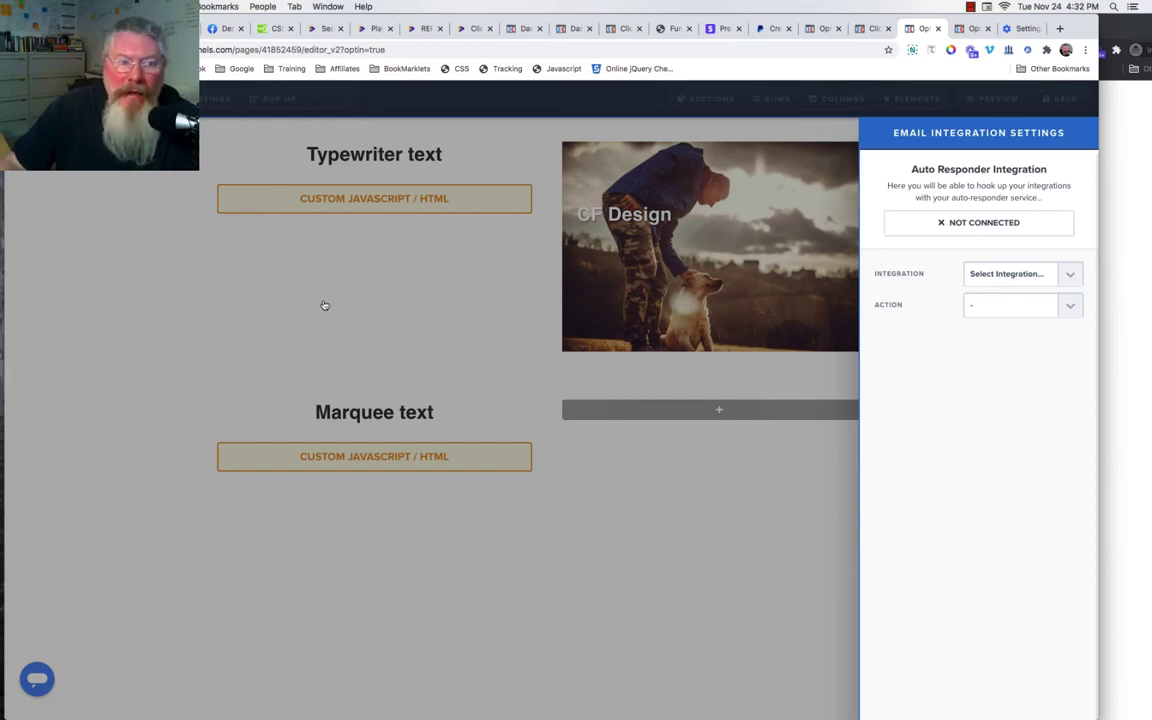
left_click(137, 335)
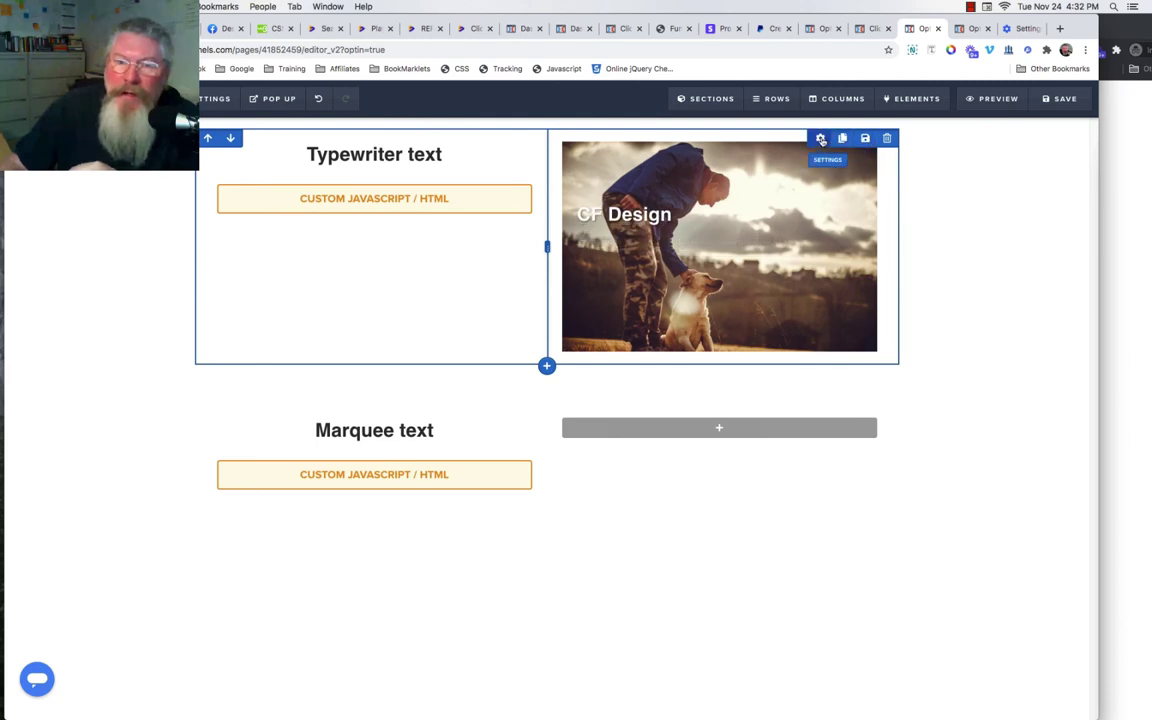
Set the top, bottom and left/right padding of the two-column Typewriter text row to 0.
left_click(820, 139)
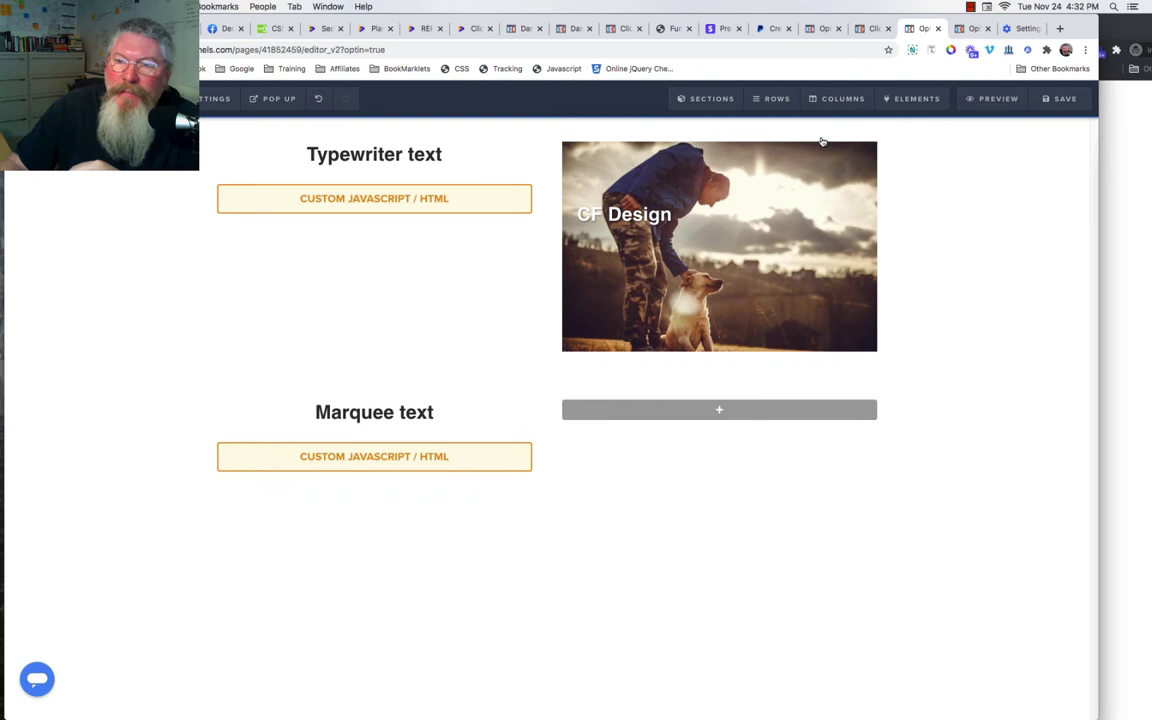
left_click_drag(985, 471, 941, 532)
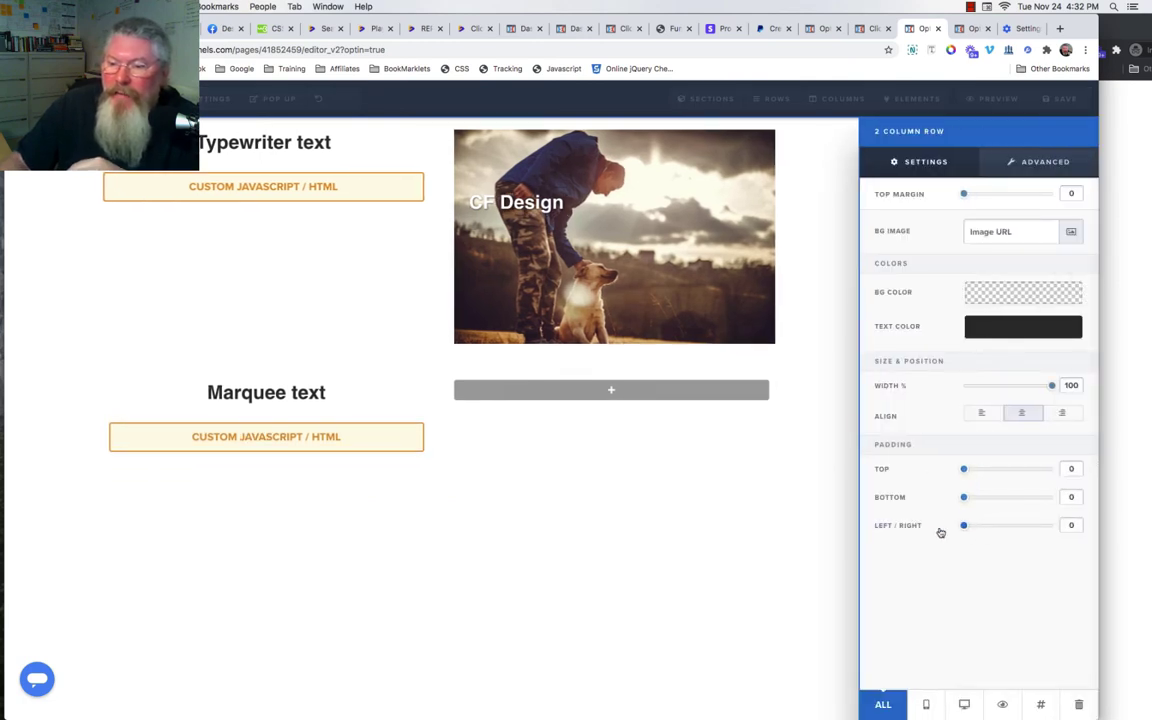
left_click(841, 159)
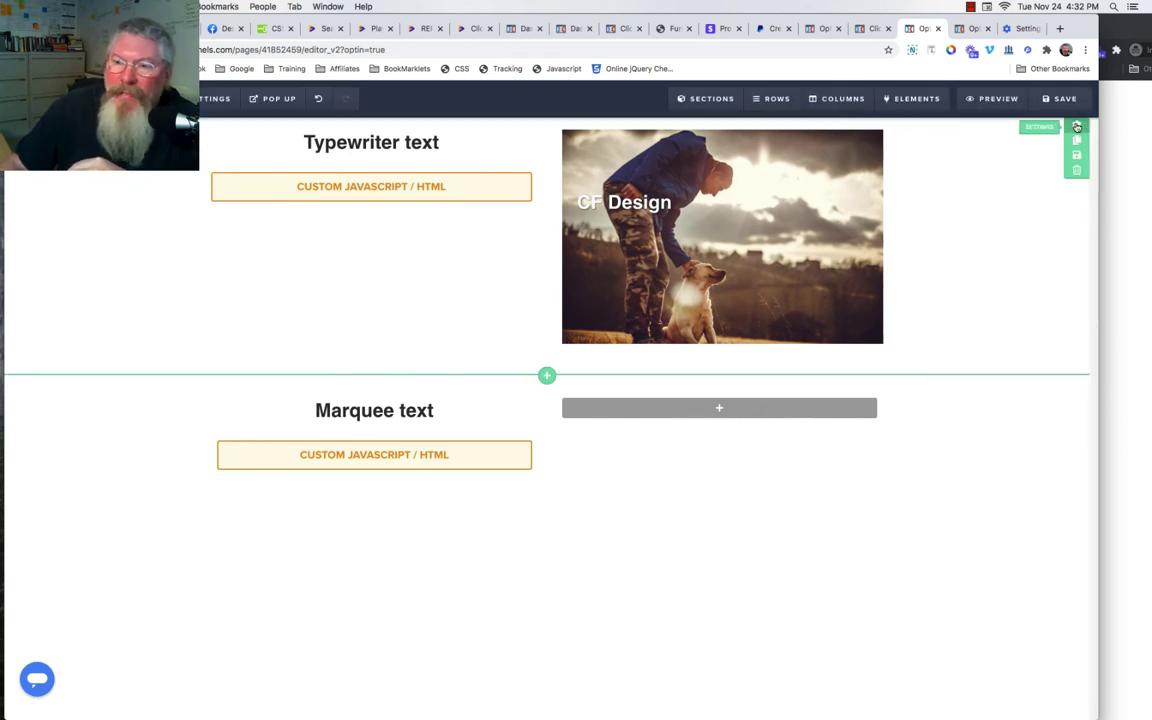
Set the top and bottom padding of the section containing the Typewriter text to 0.
left_click(1076, 127)
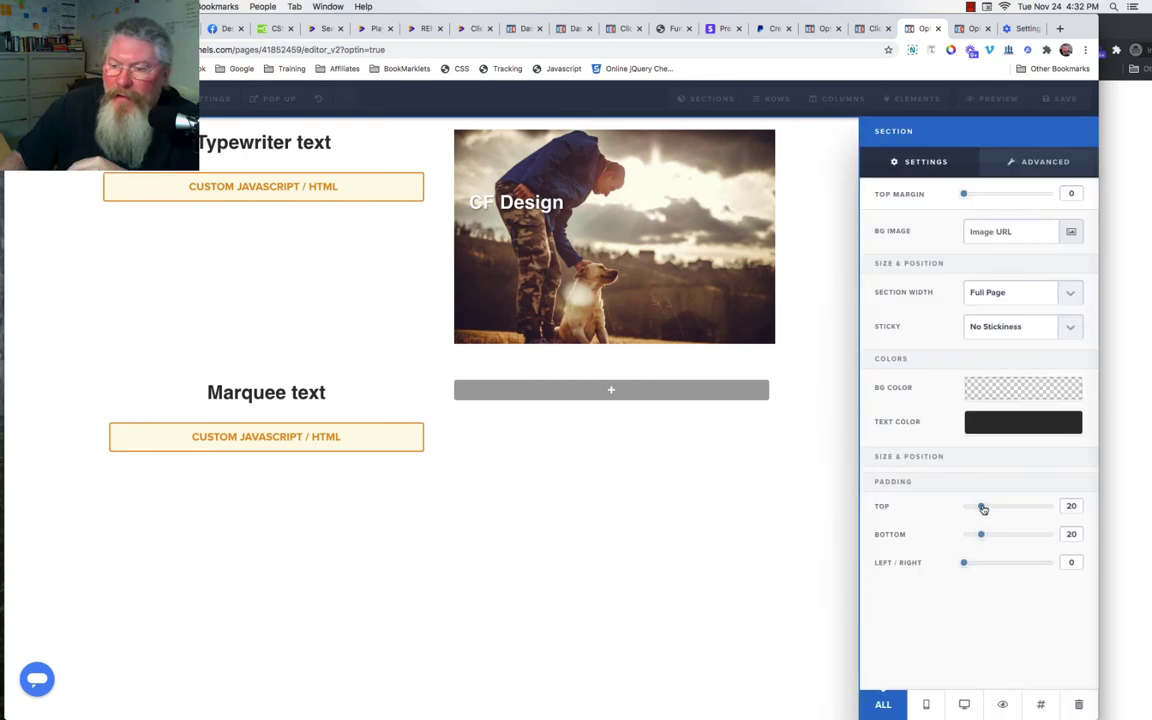
left_click_drag(983, 509, 957, 540)
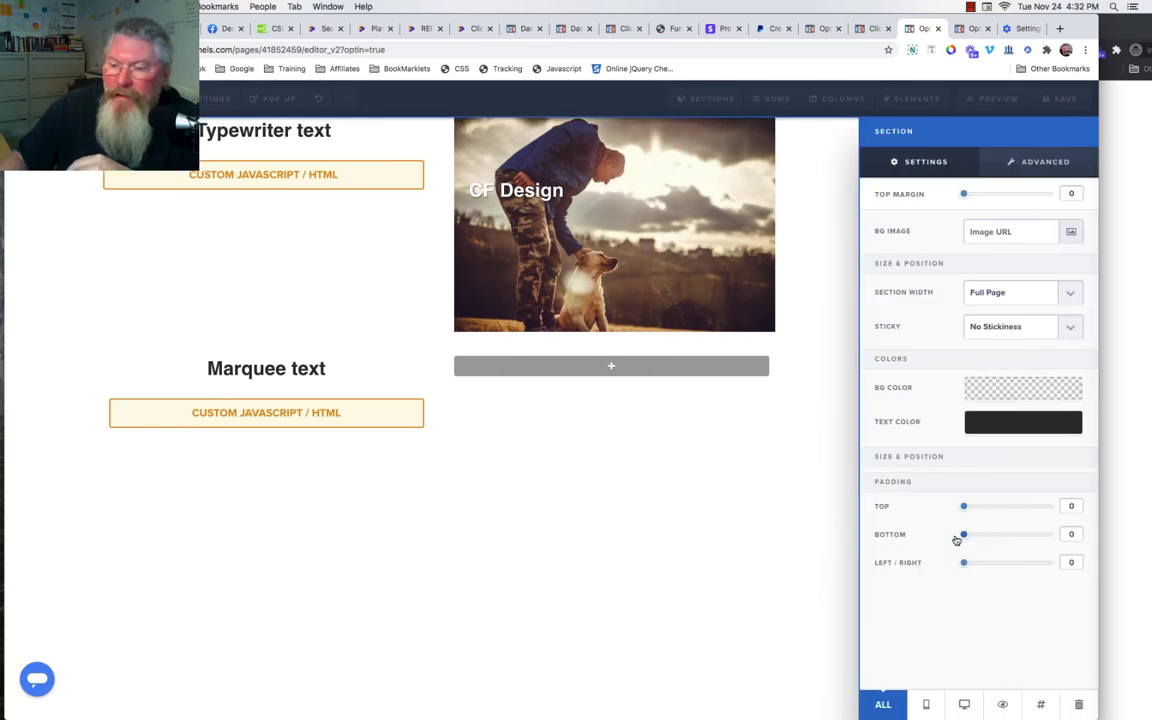
left_click(768, 155)
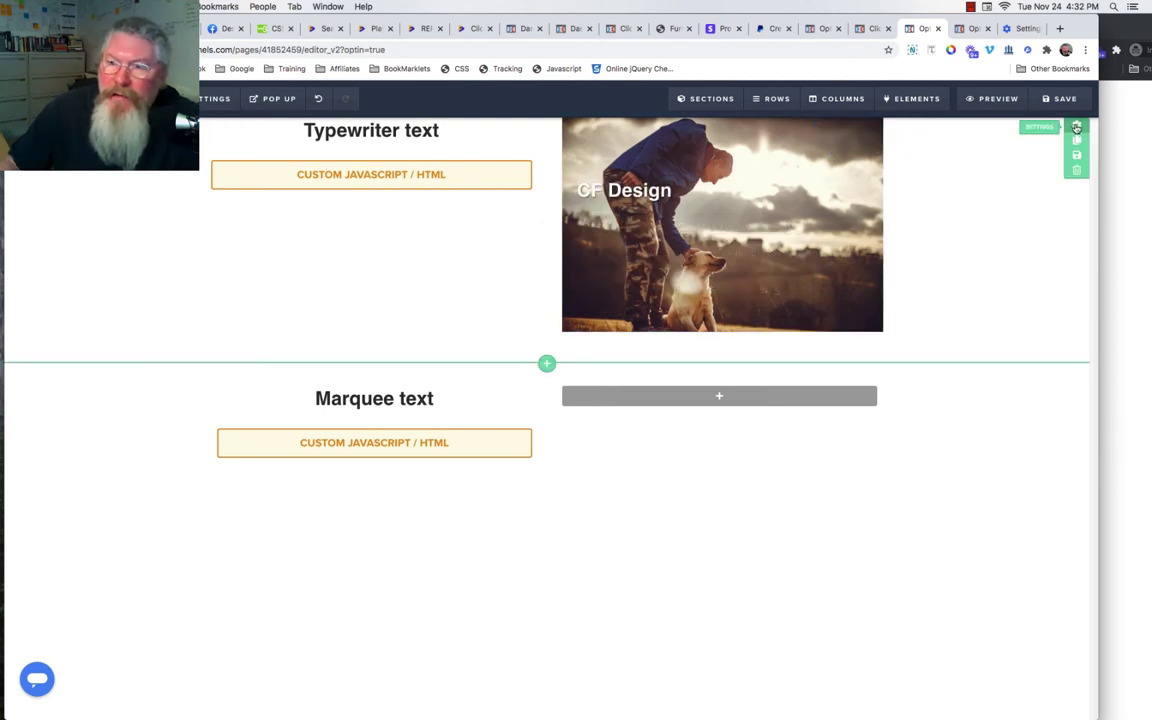
Set the width of the section containing the Typewriter text to Medium.
left_click(1076, 127)
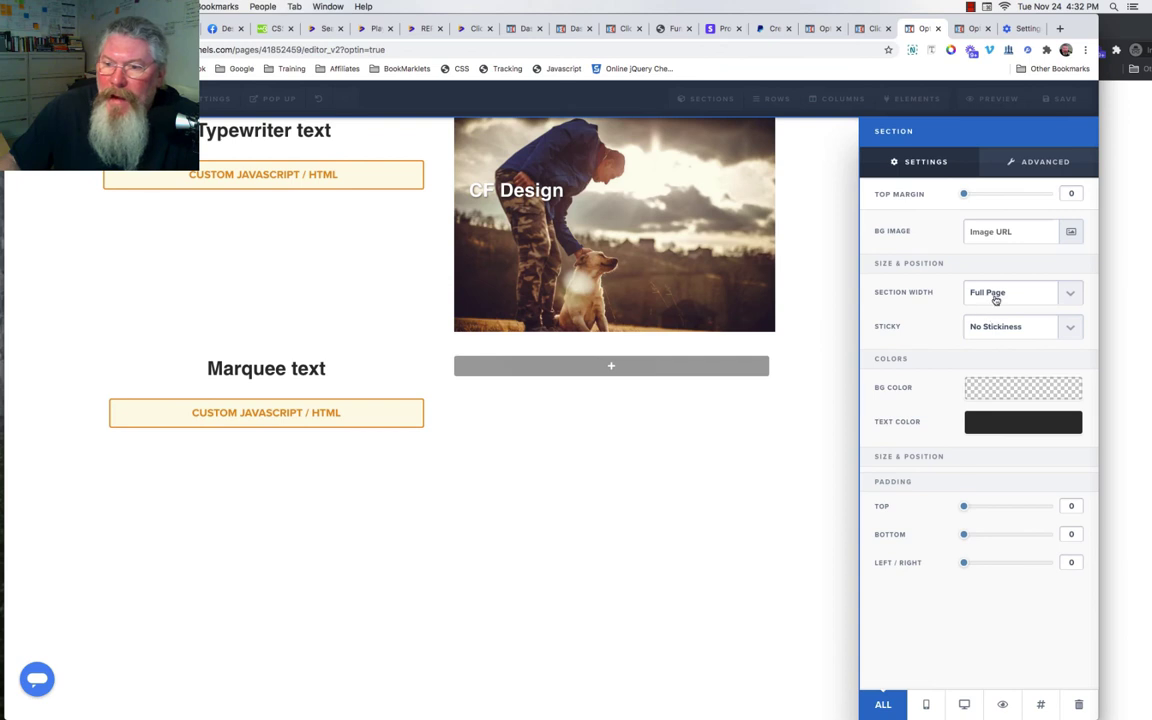
left_click(995, 294)
left_click(1000, 314)
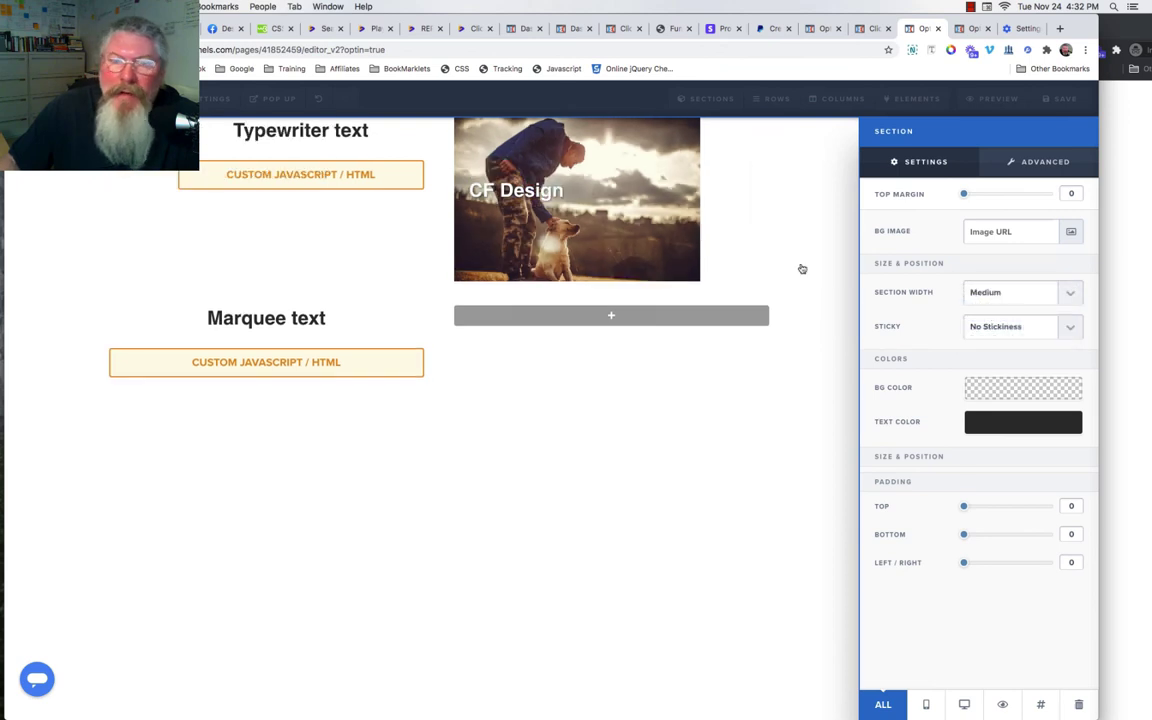
left_click(790, 212)
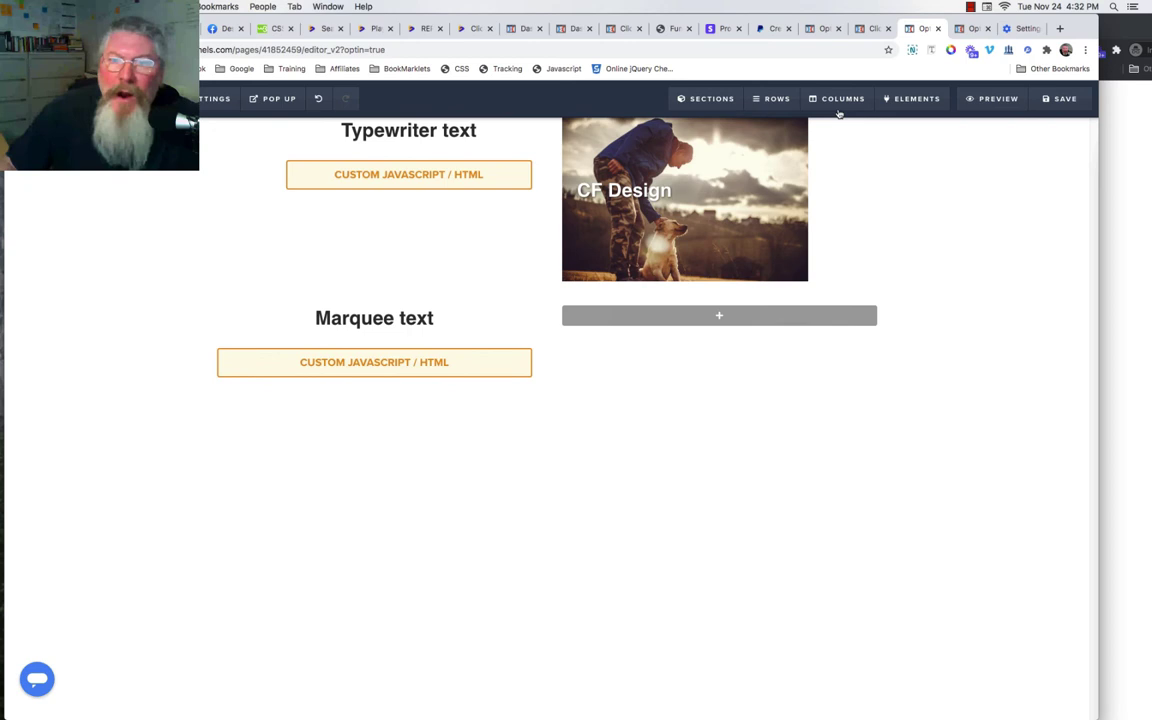
Set the Typewriter text section's top padding to 70, bottom padding to 75 and section width to Full Page.
mouse_move(702, 104)
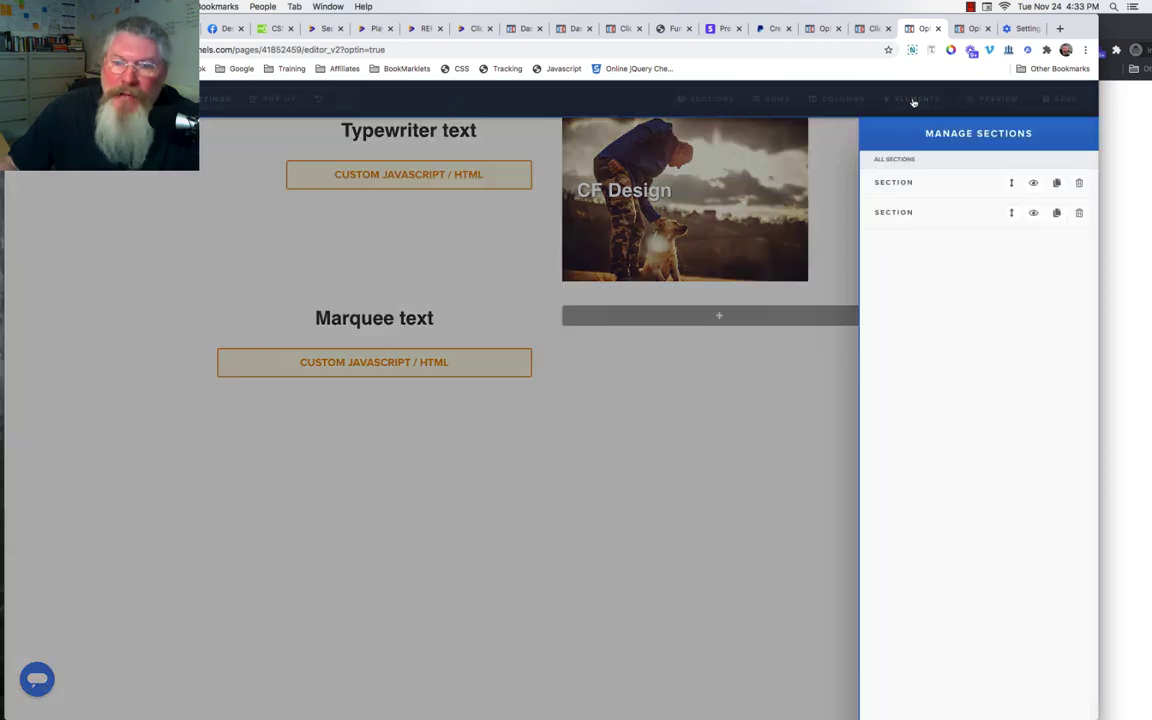
left_click(893, 183)
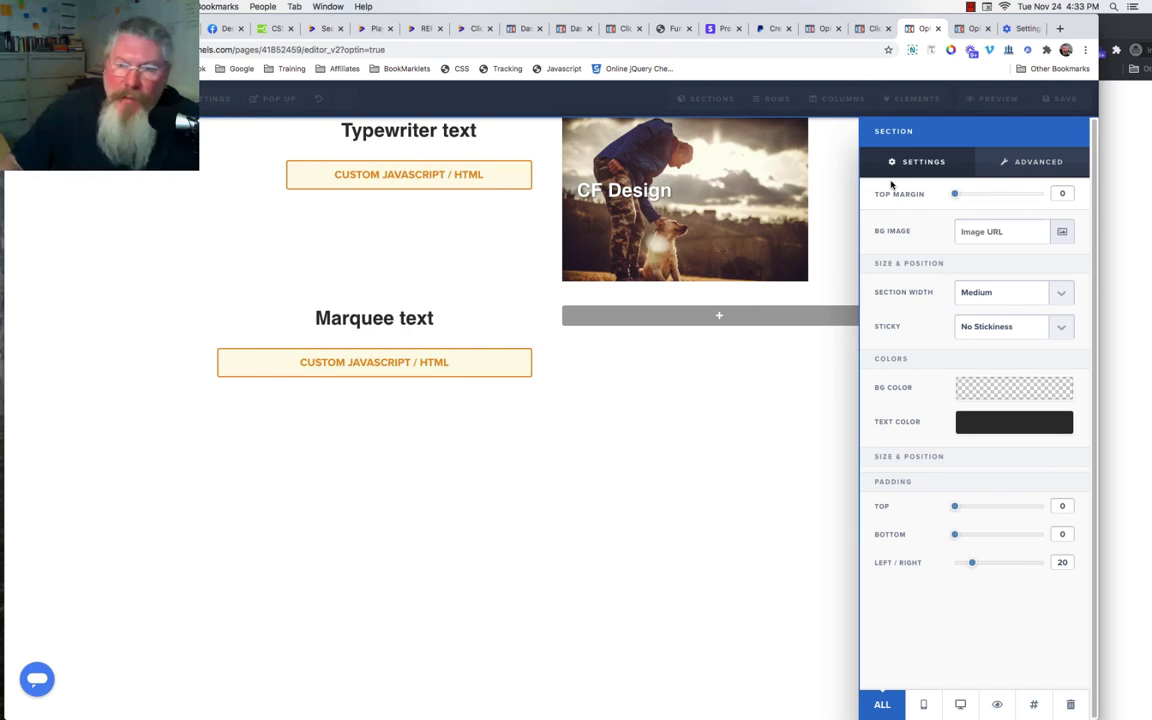
left_click_drag(954, 506, 1012, 506)
left_click_drag(954, 534, 1020, 534)
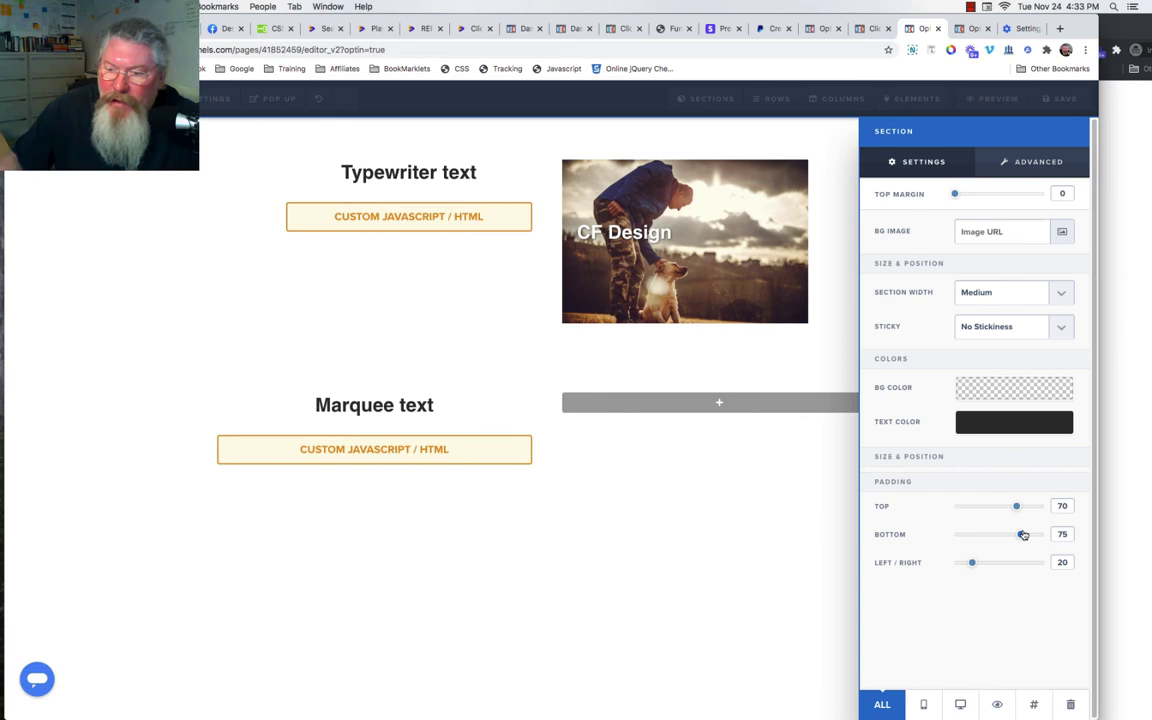
left_click(998, 294)
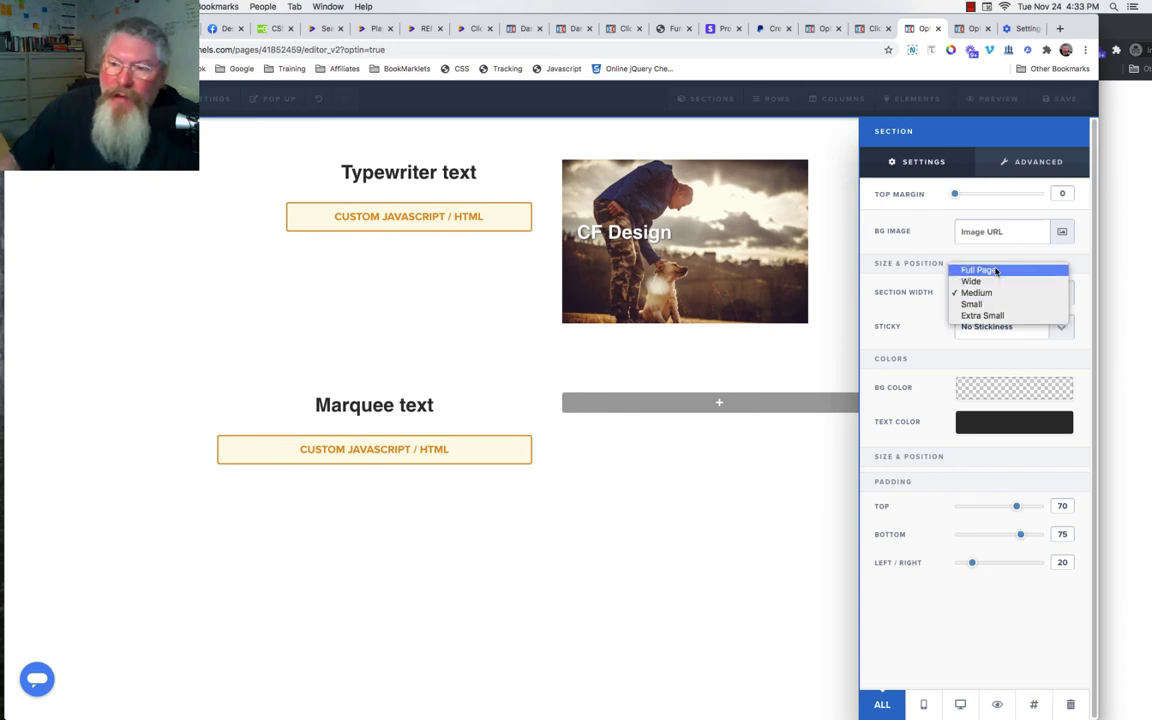
left_click(996, 270)
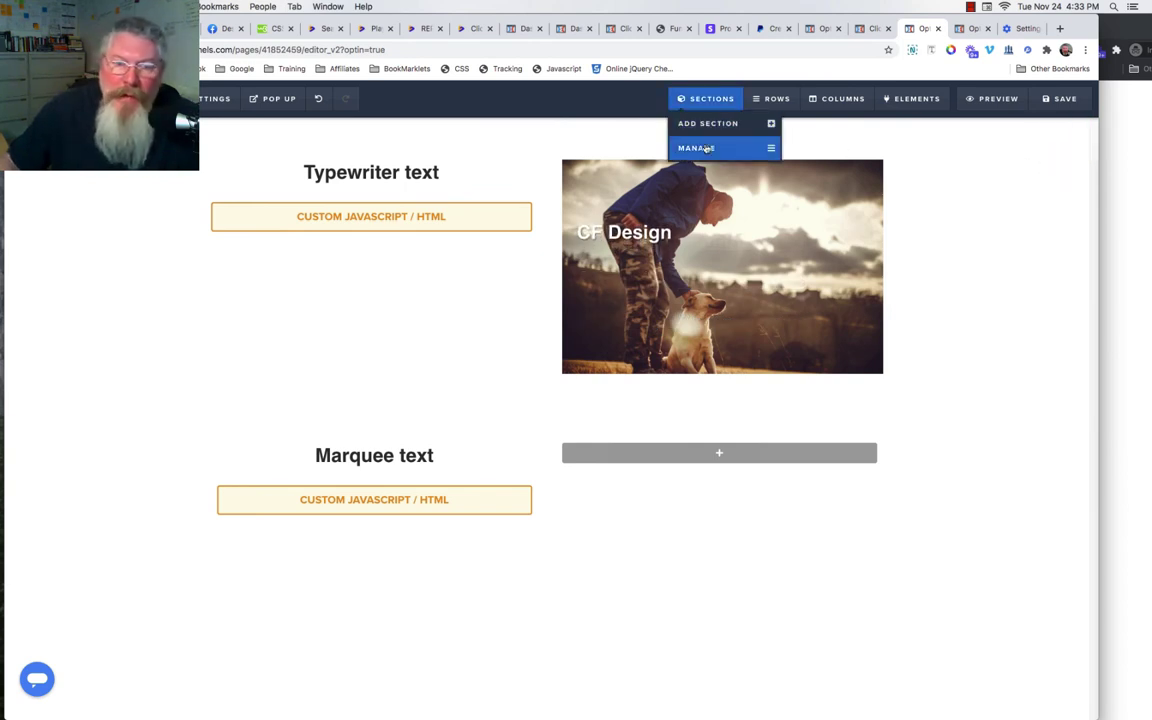
Set the top margin of the section containing the Typewriter text to -100.
left_click(706, 148)
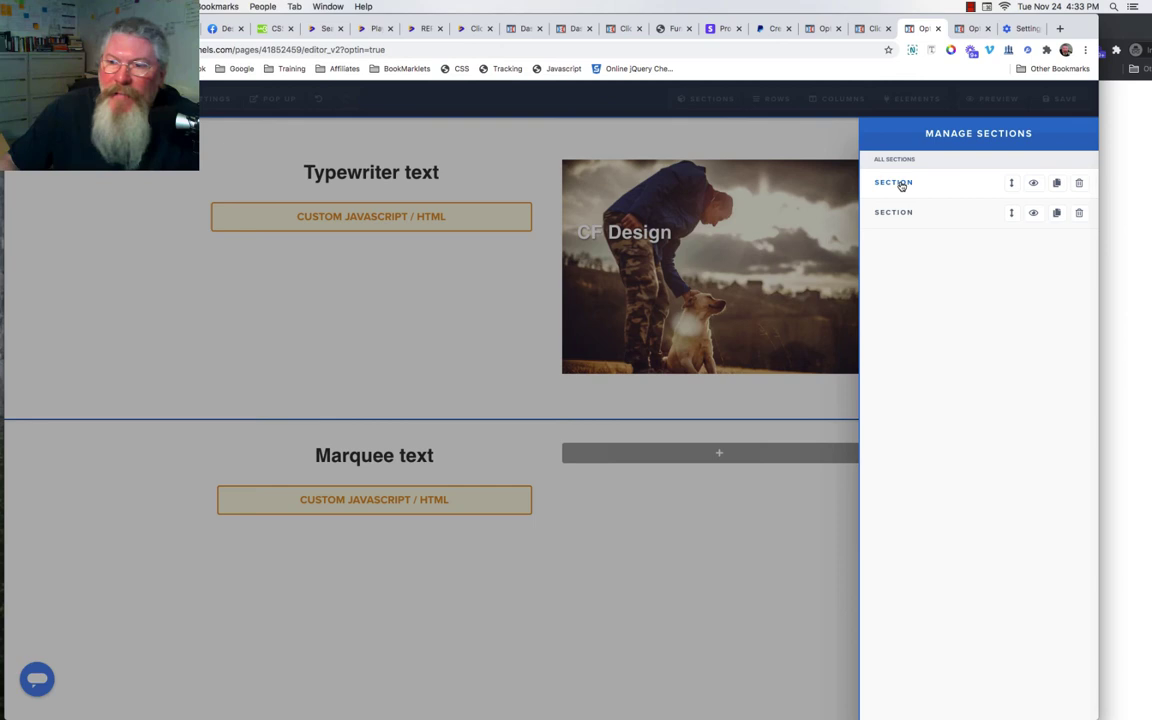
left_click(899, 183)
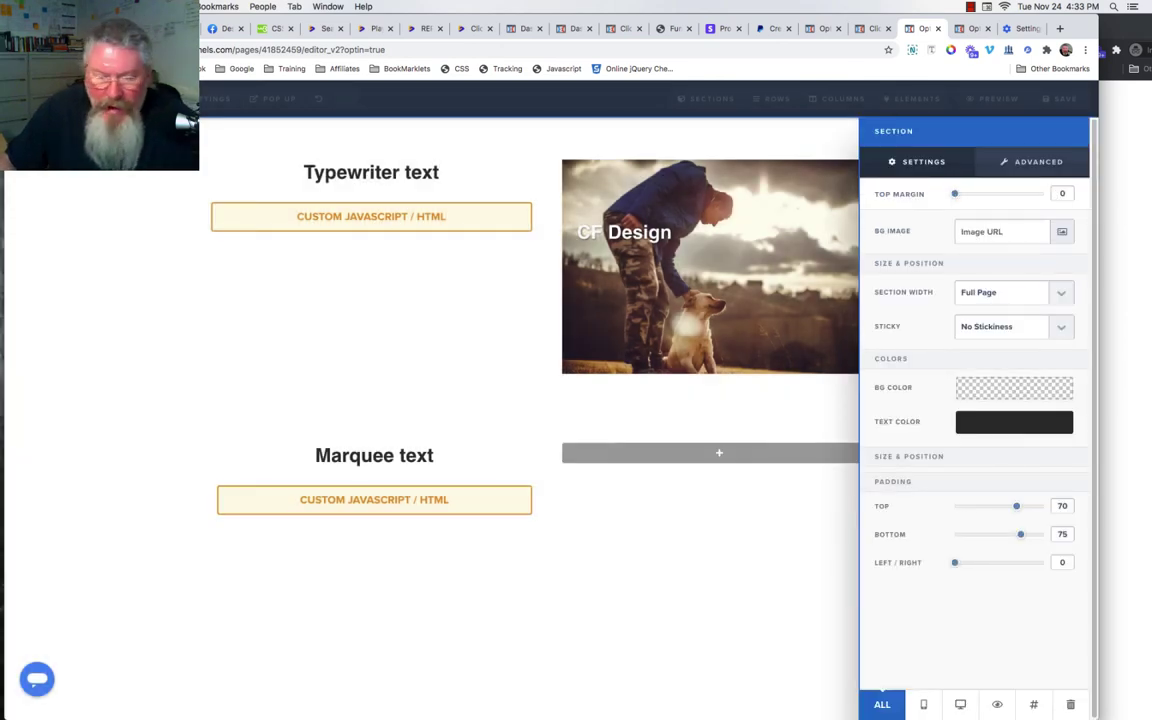
type("-100")
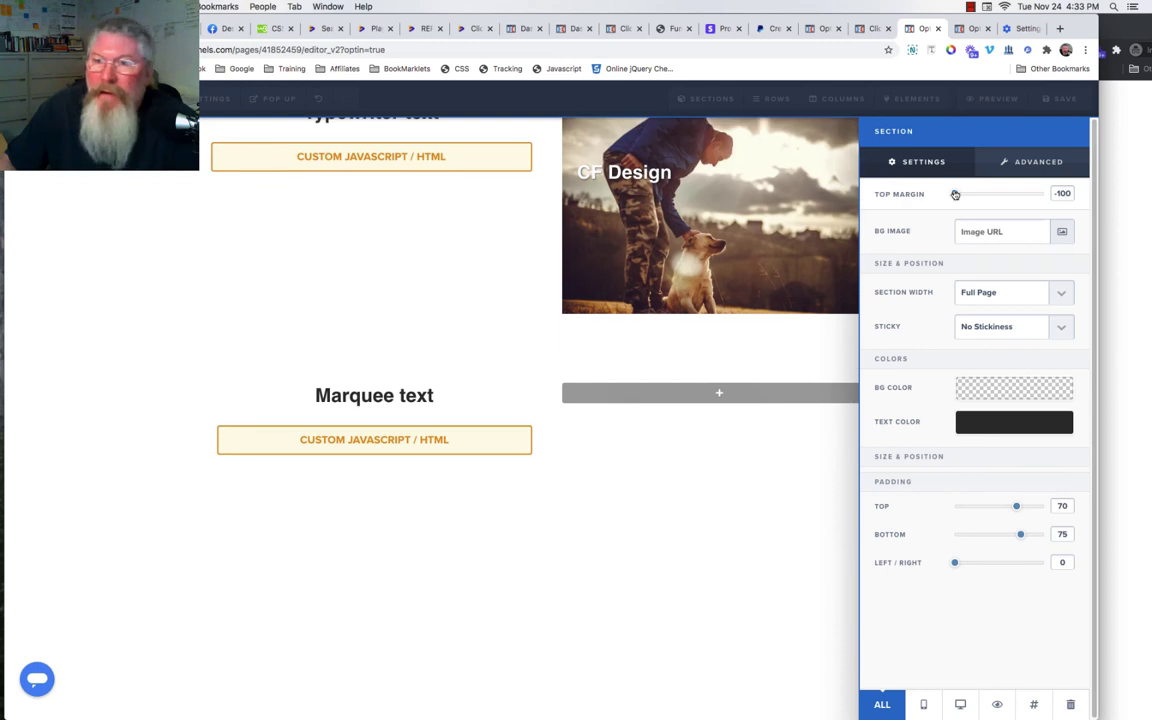
left_click(518, 232)
Set the top margin of the section containing the Marquee text to -100.
mouse_move(944, 113)
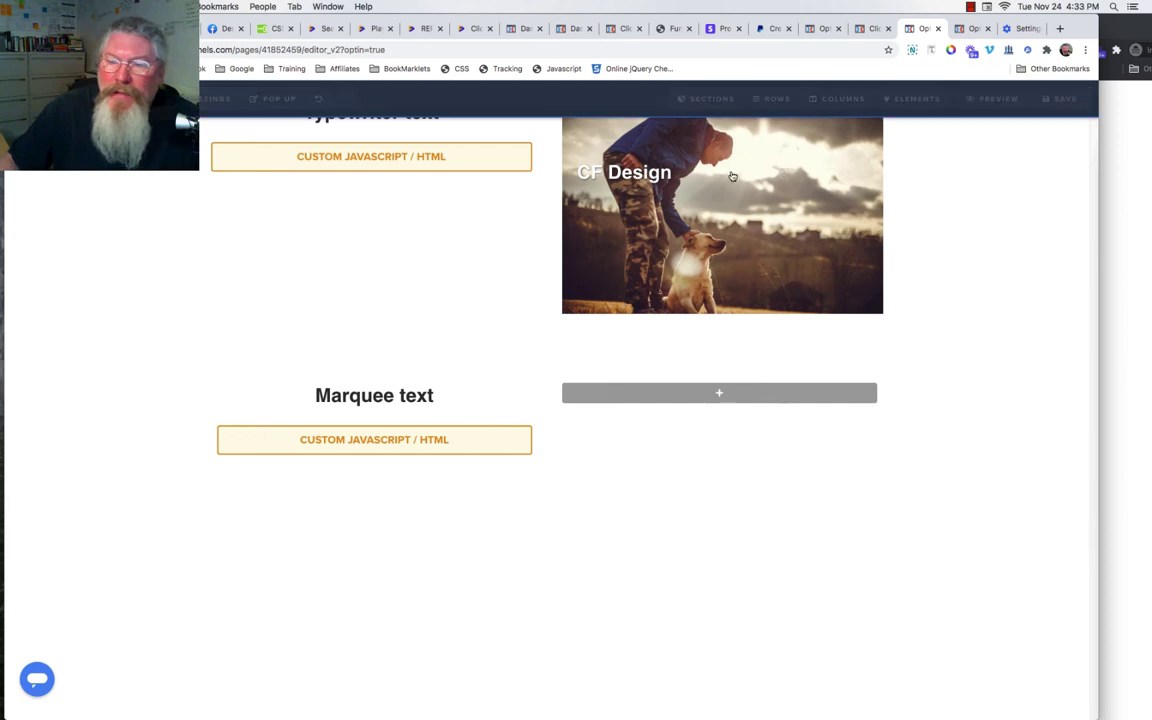
left_click(785, 178)
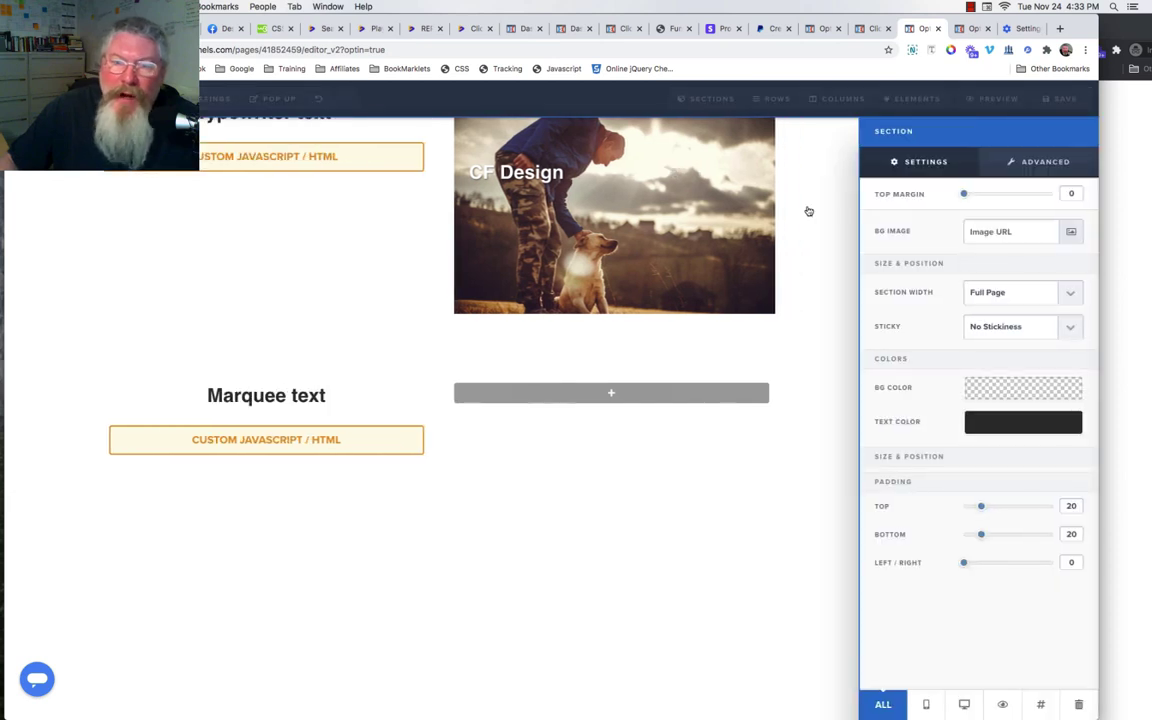
left_click(1062, 190)
type("-10")
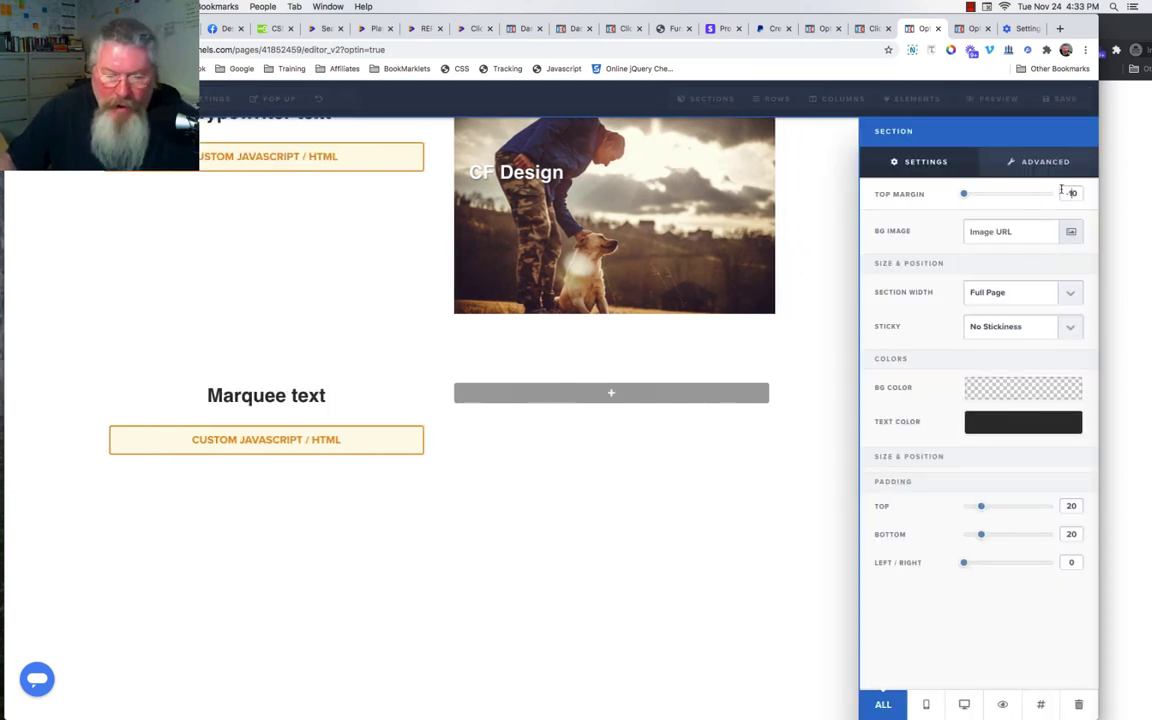
type("0")
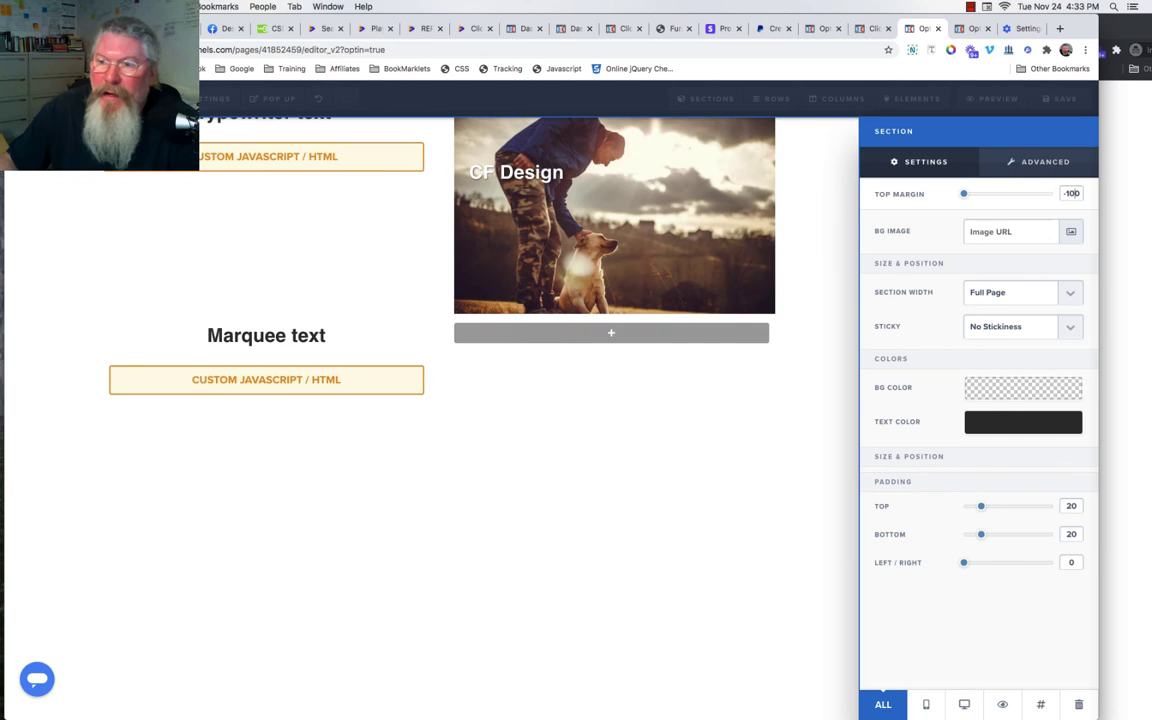
left_click(746, 400)
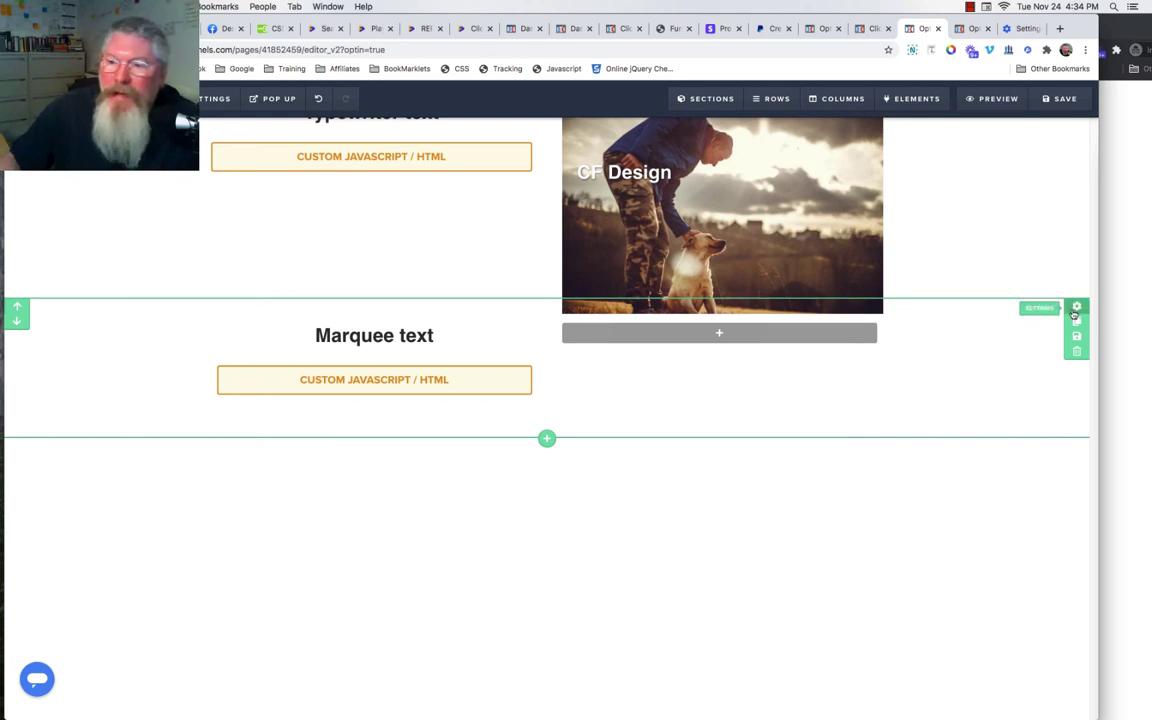
Show the CSS info of the Marquee text section and copy its CSS ID selector.
left_click(803, 662)
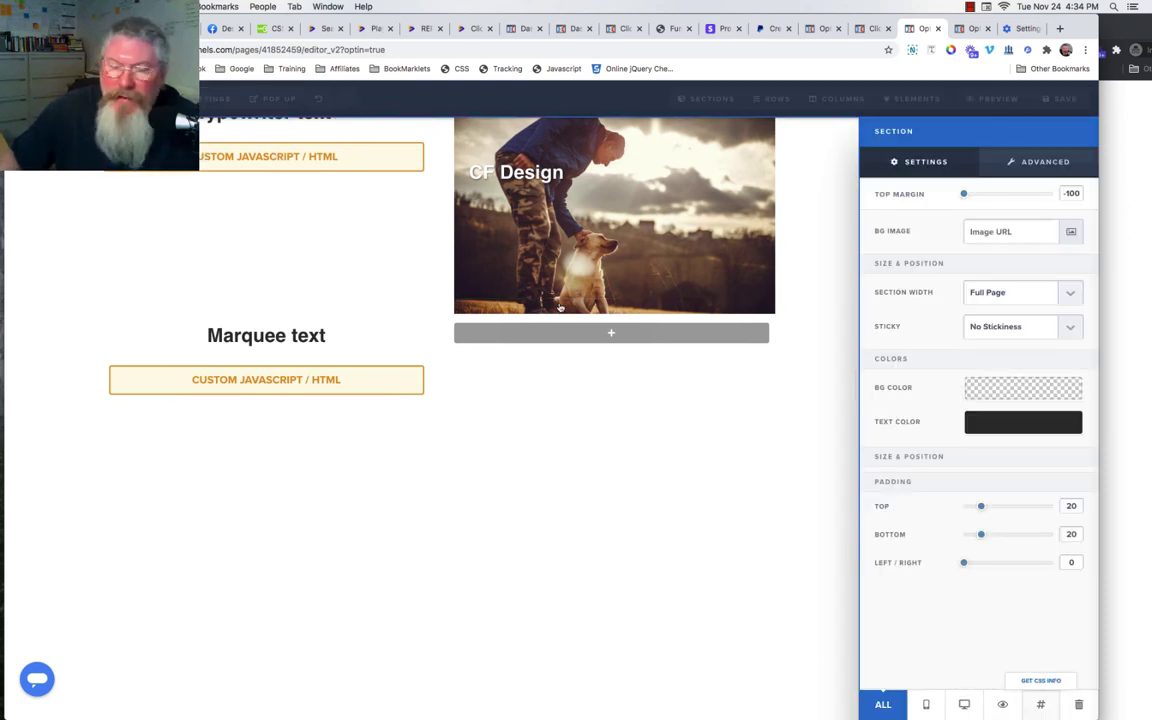
left_click(1039, 708)
left_click_drag(512, 288, 430, 289)
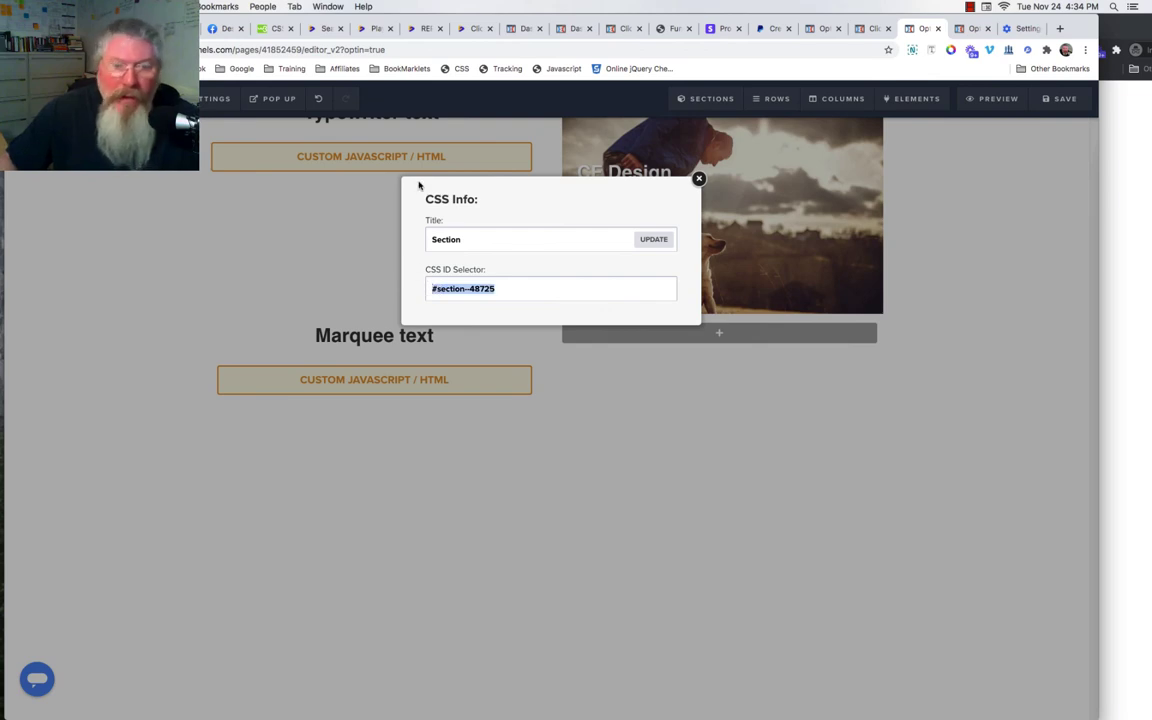
Add a #section--48725 rule with z-index: -999 at the start of the page's custom CSS, above the Make Text Move code.
left_click(459, 69)
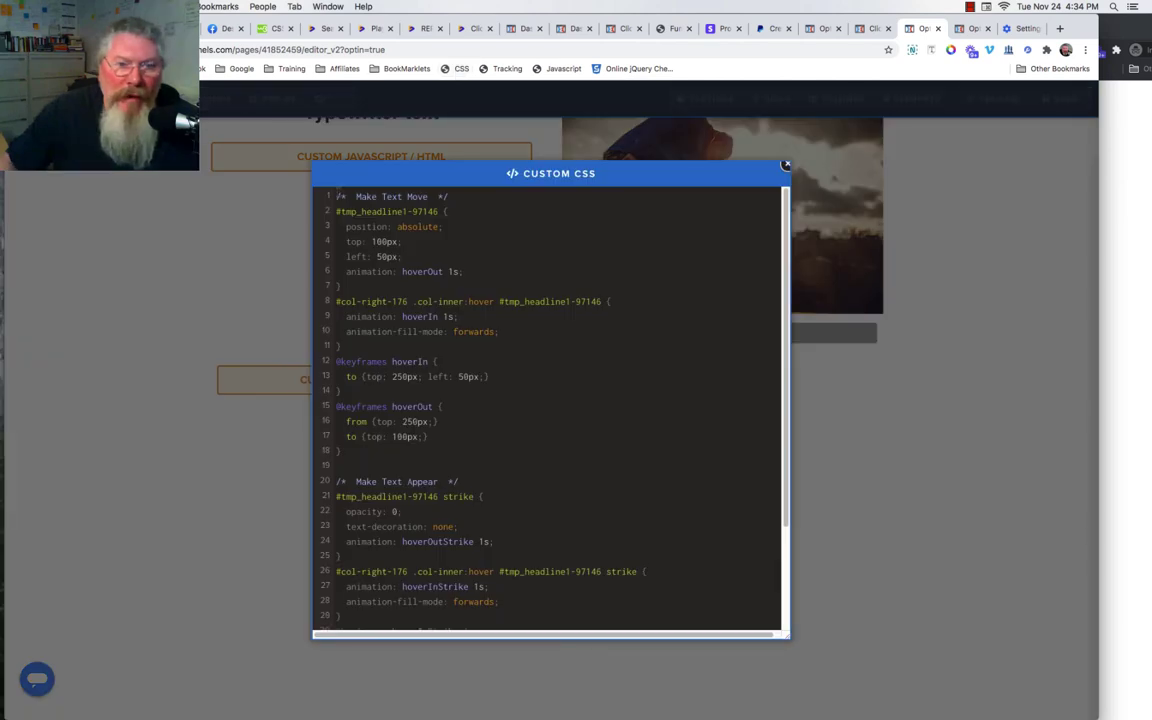
key("Return")
key("Return")
key("Return")
key("Return")
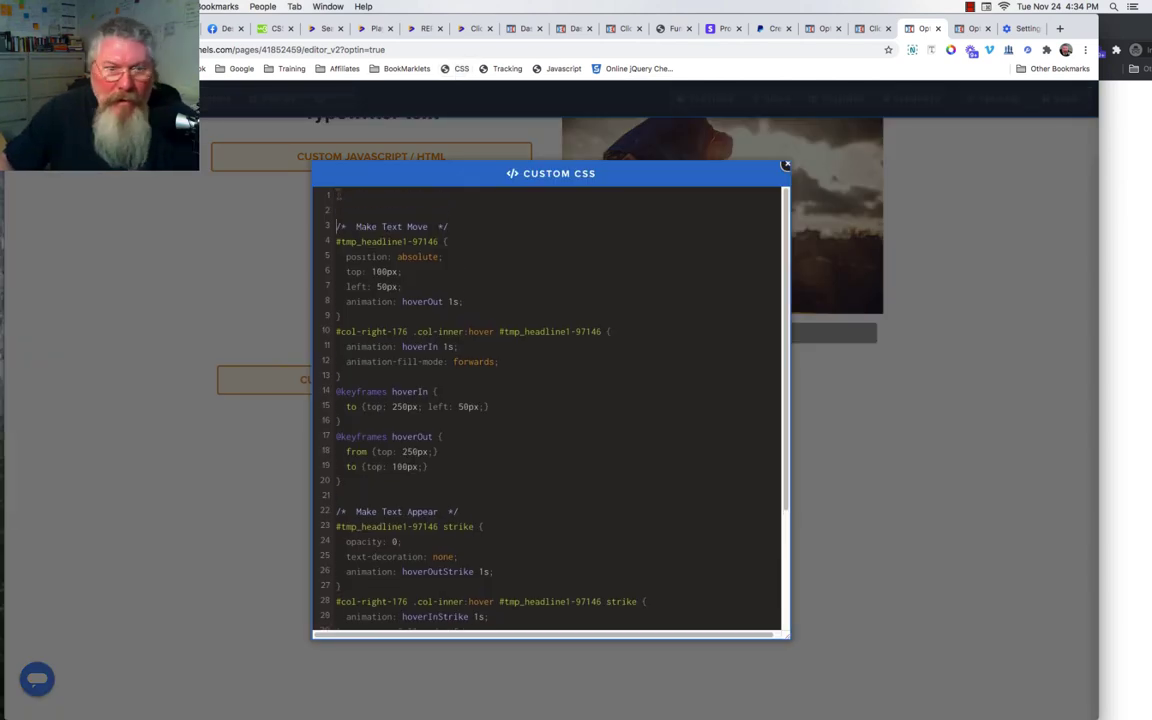
type("#section--48725")
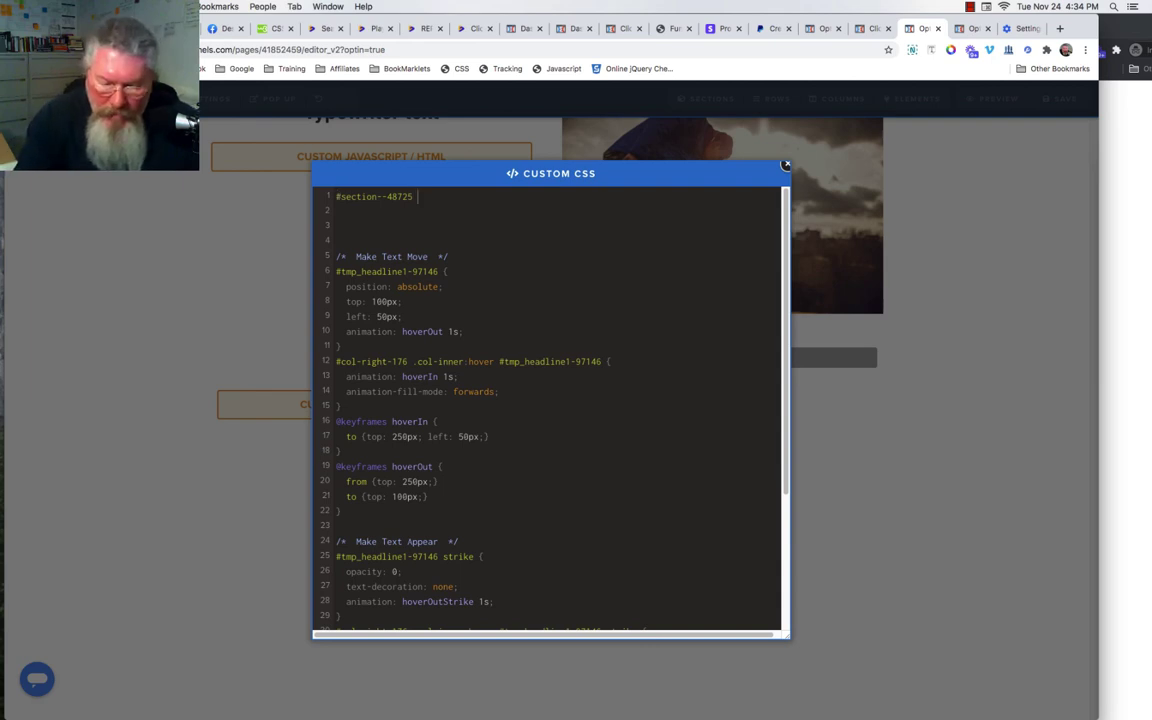
type("{")
key("Return")
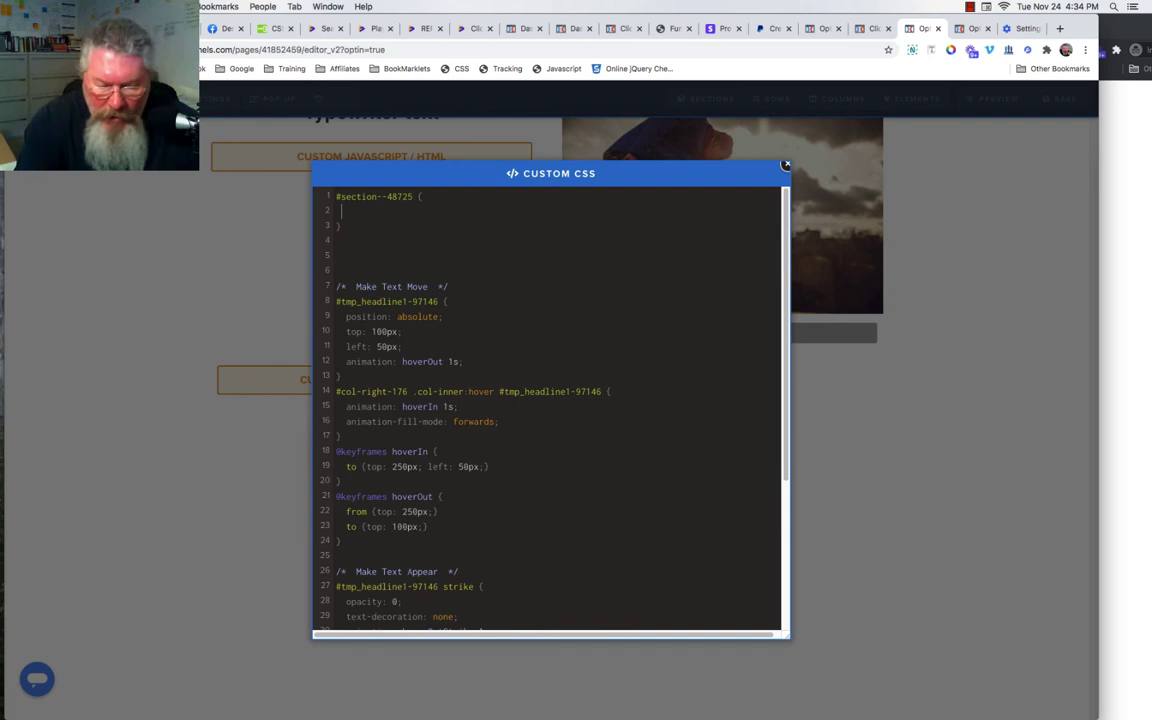
type("z-inde")
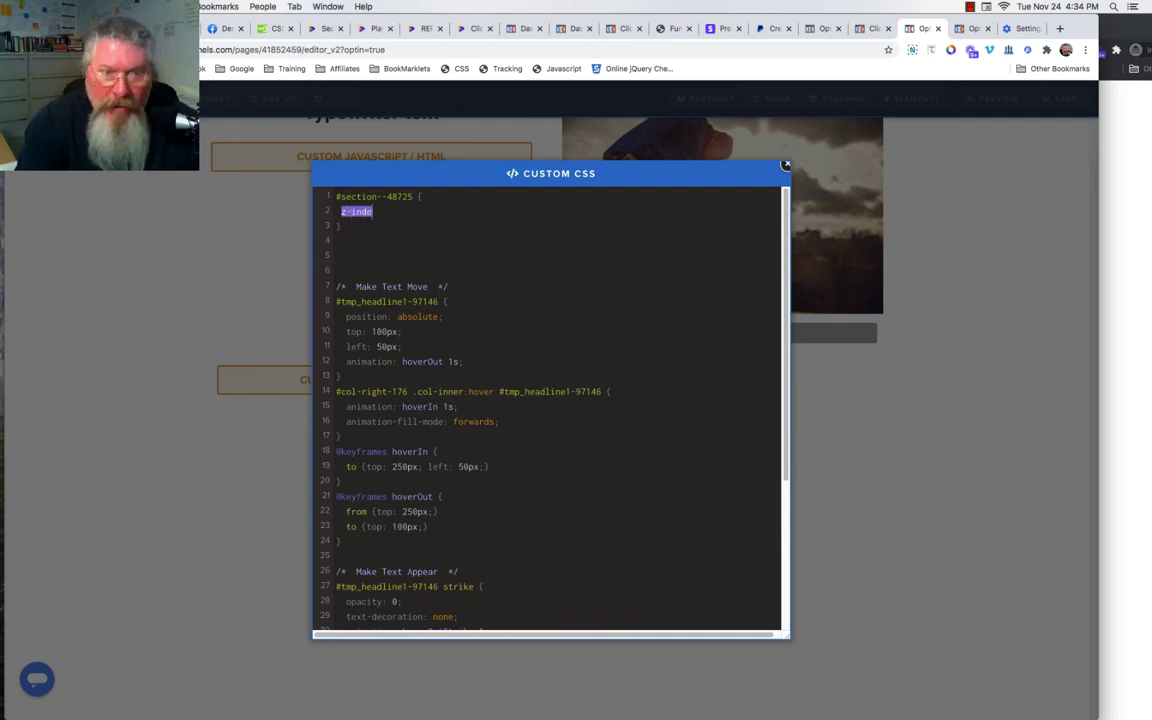
type("x: ")
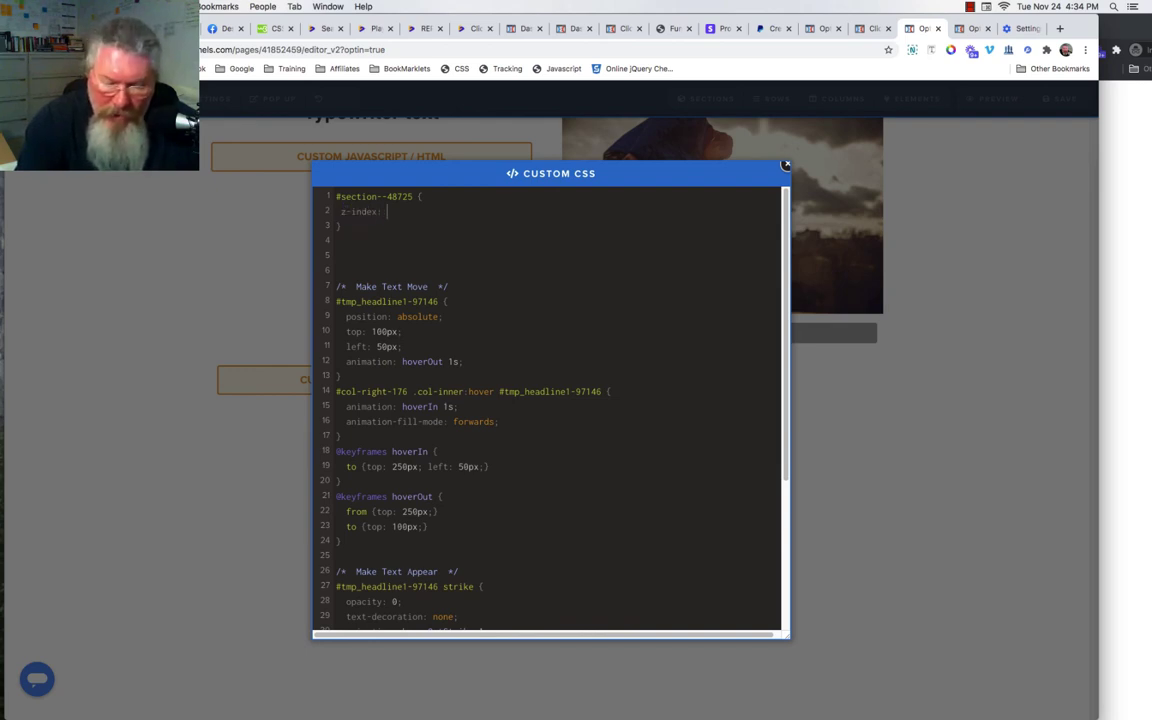
type("-999;")
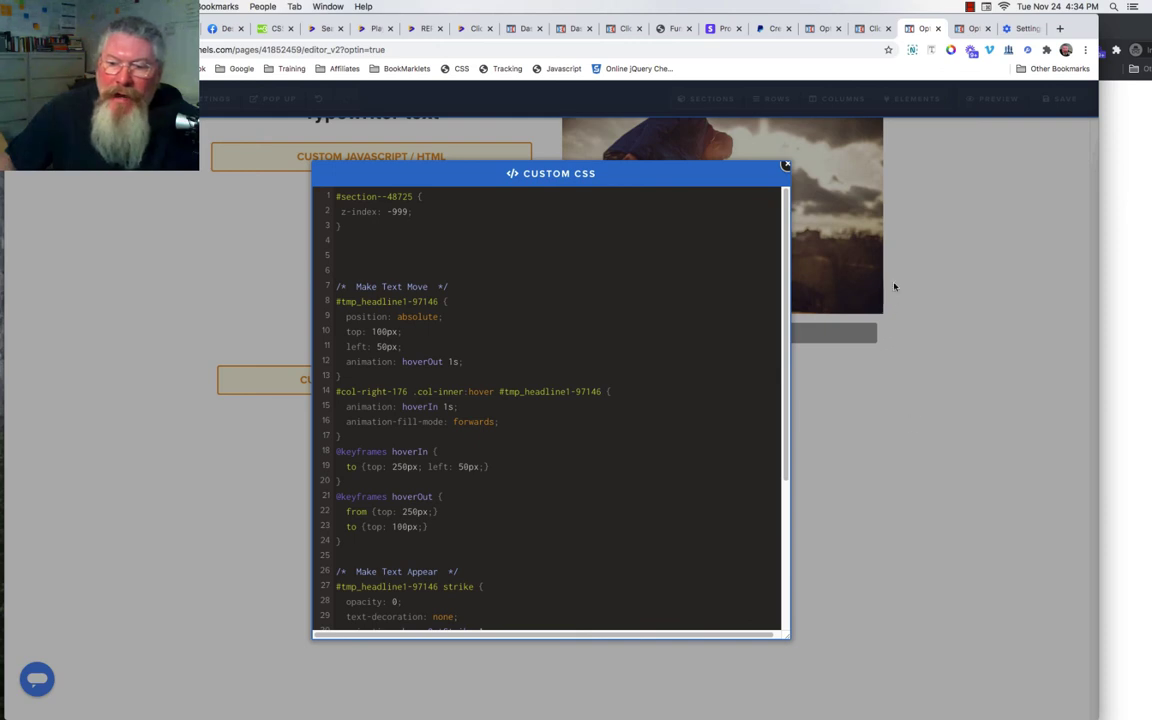
left_click(910, 314)
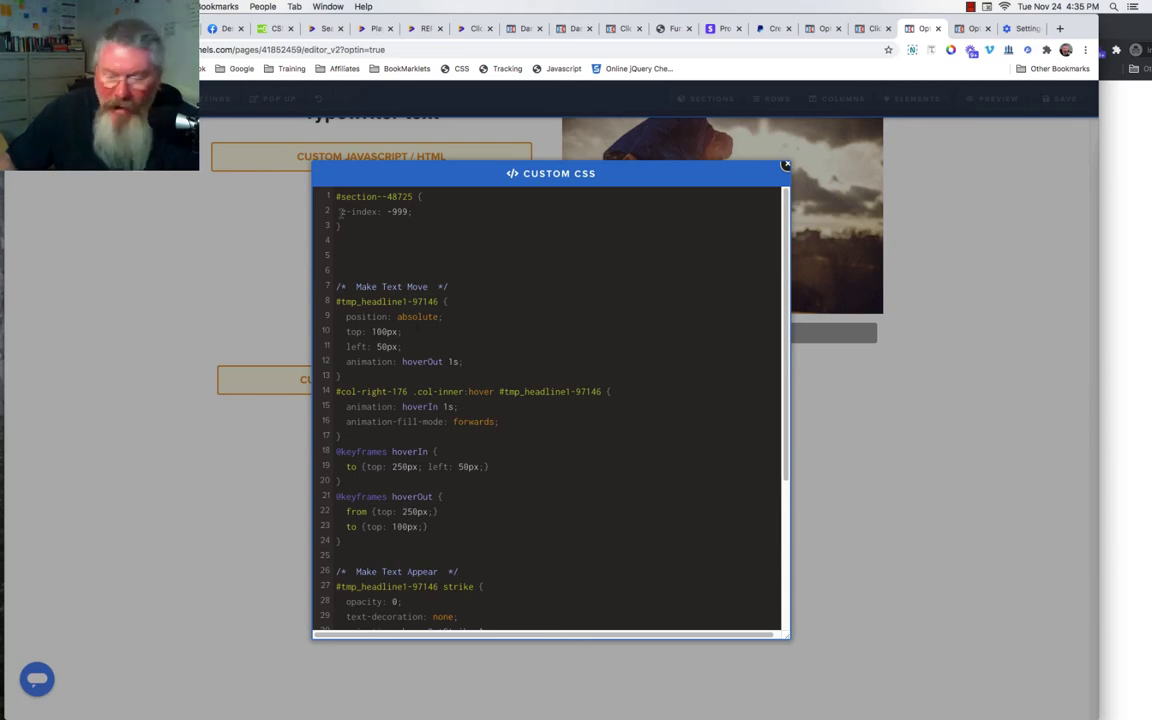
Disable the z-index: -999 declaration with a leading slash, and try the same on position: absolute before removing that slash.
left_click(341, 212)
type("/")
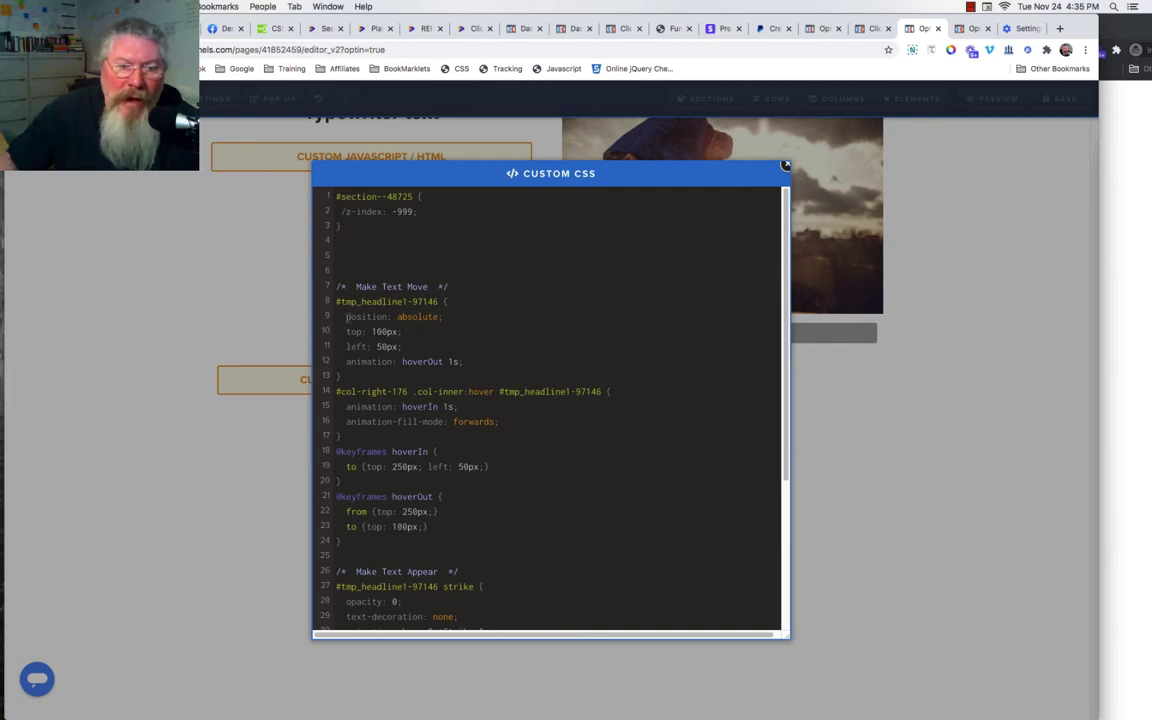
left_click_drag(346, 316, 443, 316)
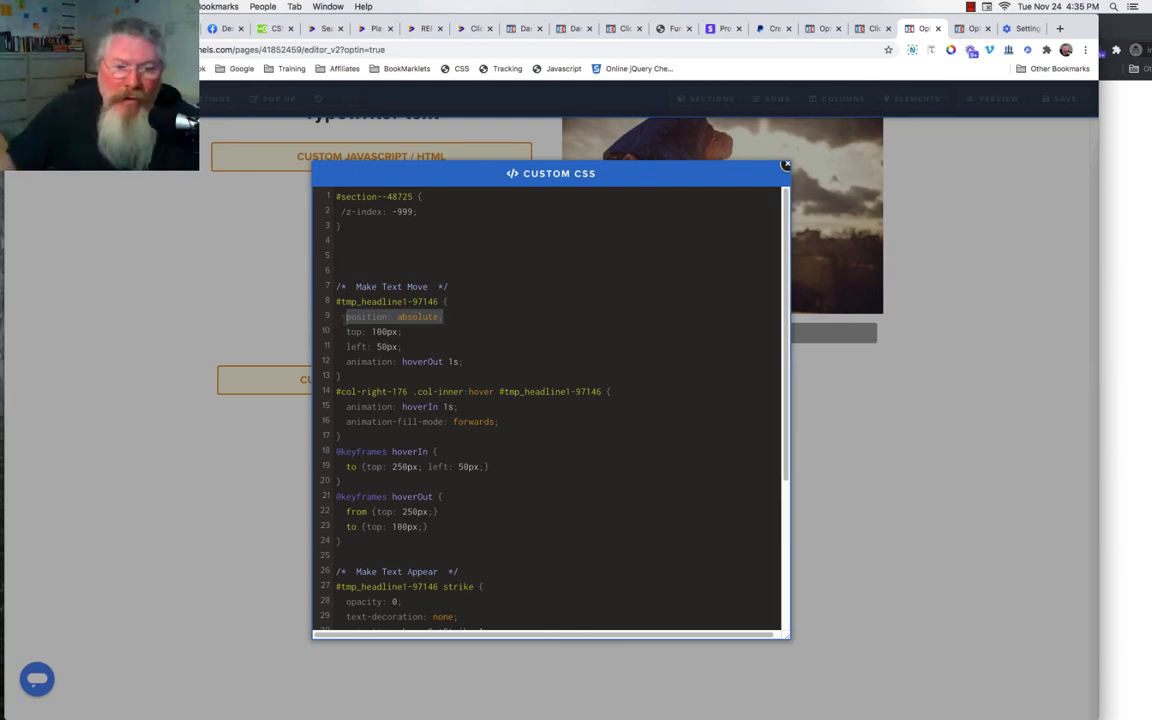
left_click(345, 316)
type("/")
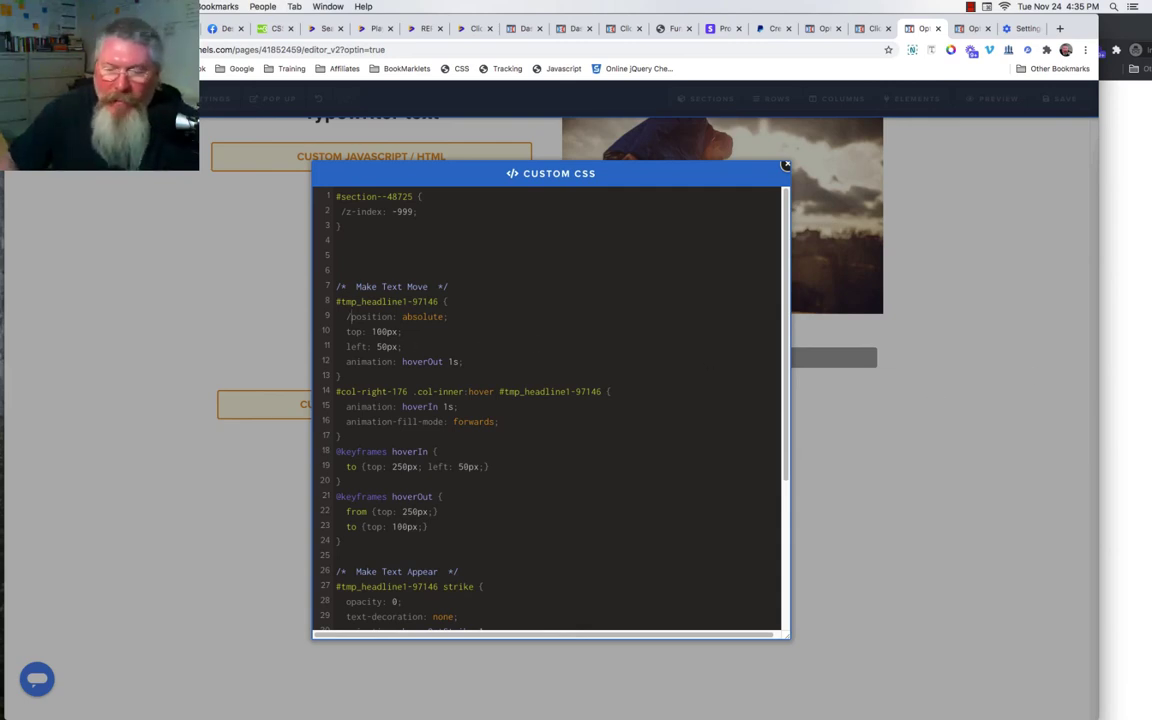
key("BackSpace")
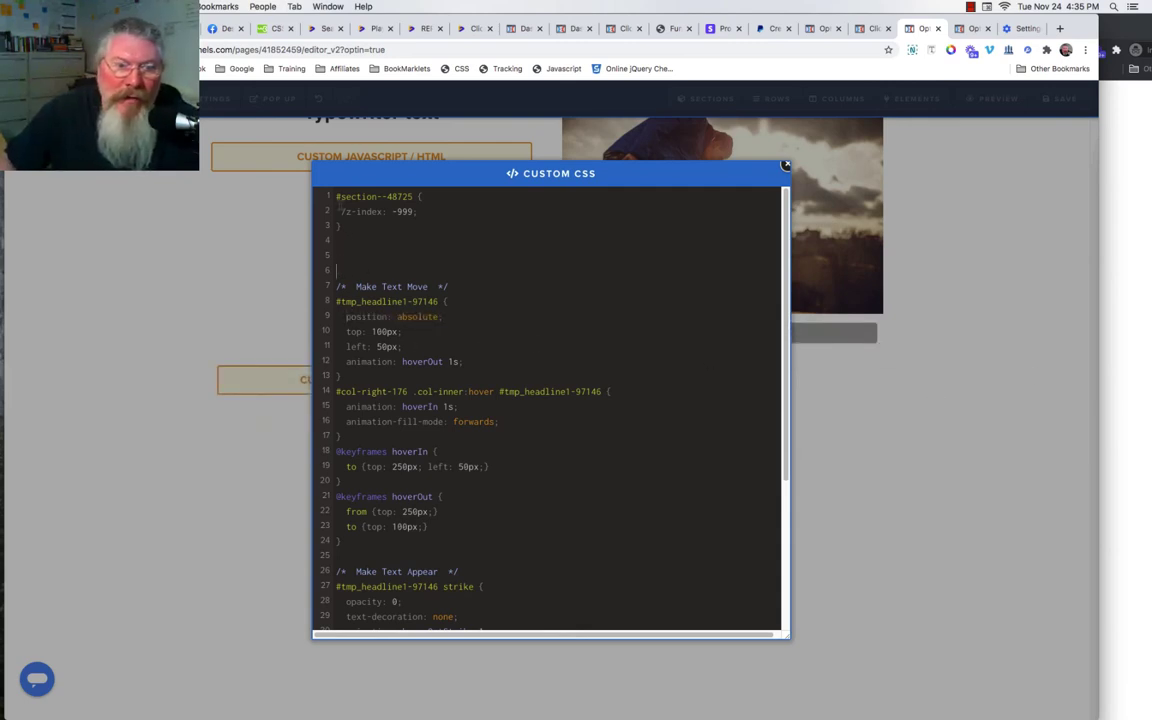
Delete the #section--48725 rule and its blank lines from the custom CSS and return to the page.
left_click_drag(332, 265, 331, 200)
key("BackSpace")
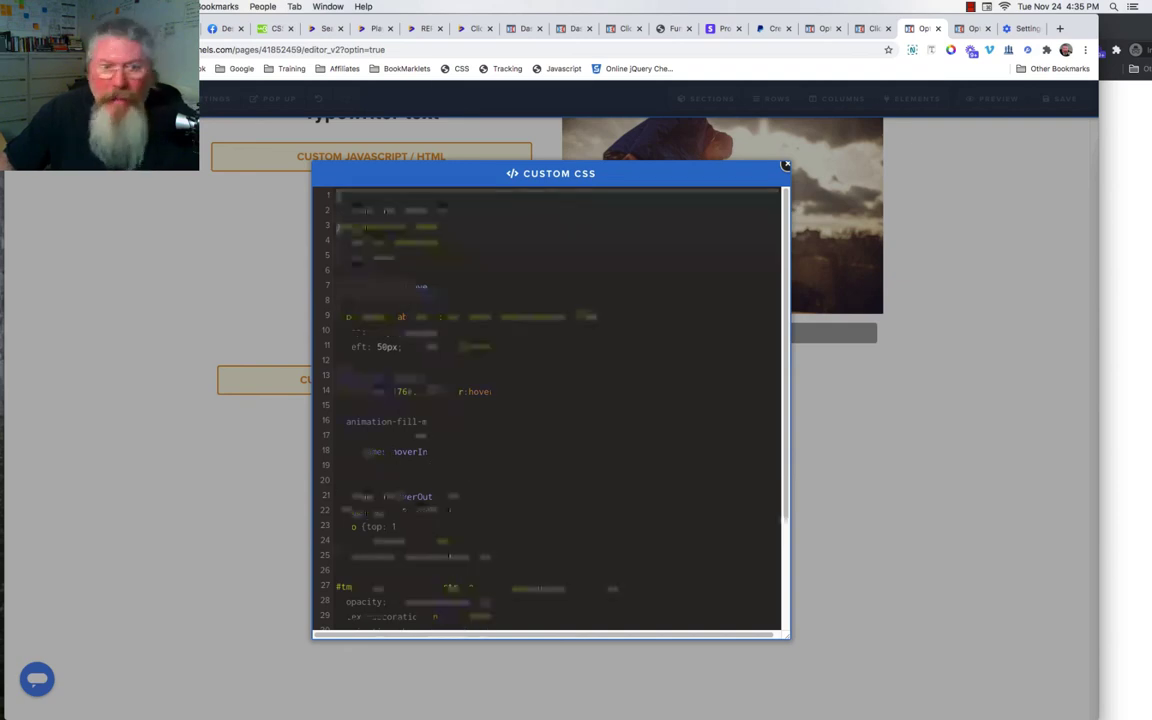
left_click(988, 245)
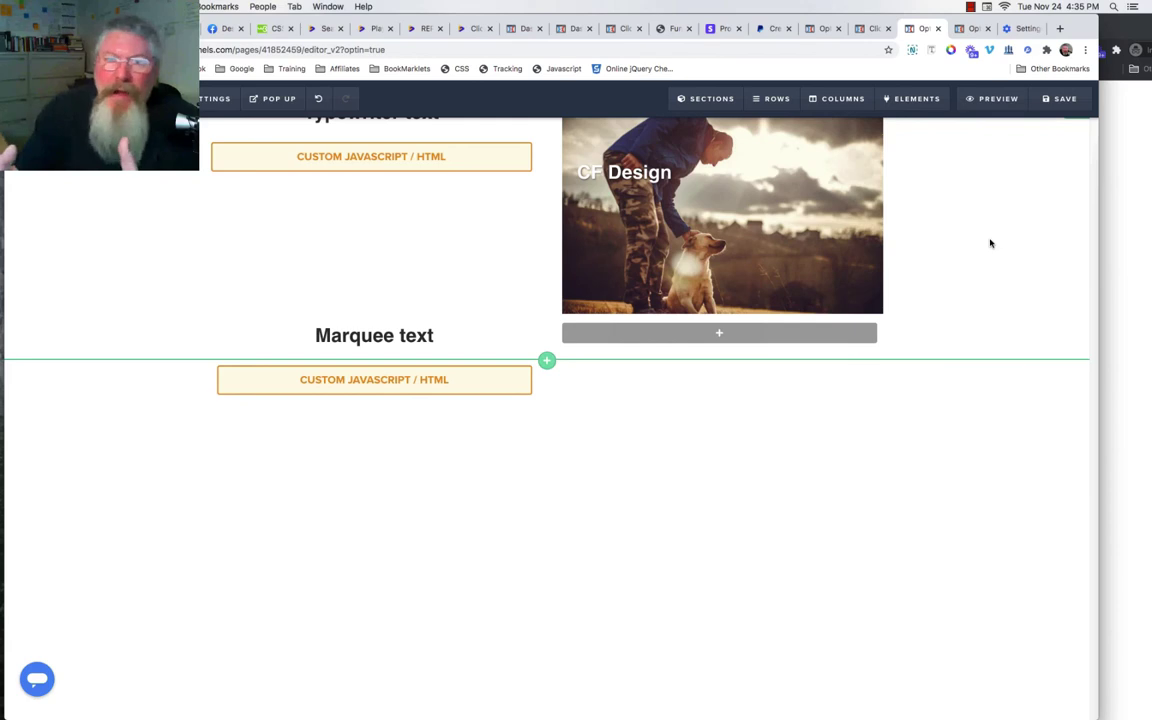